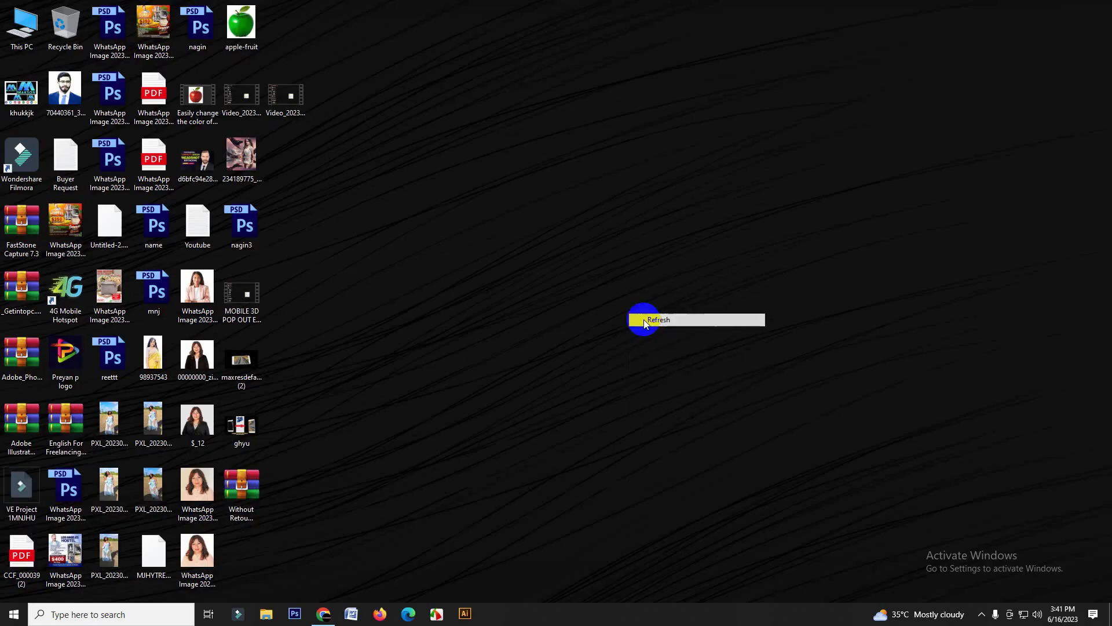
Refresh the desktop and launch Photoshop CS6 from the taskbar
right_click(644, 319)
left_click(659, 354)
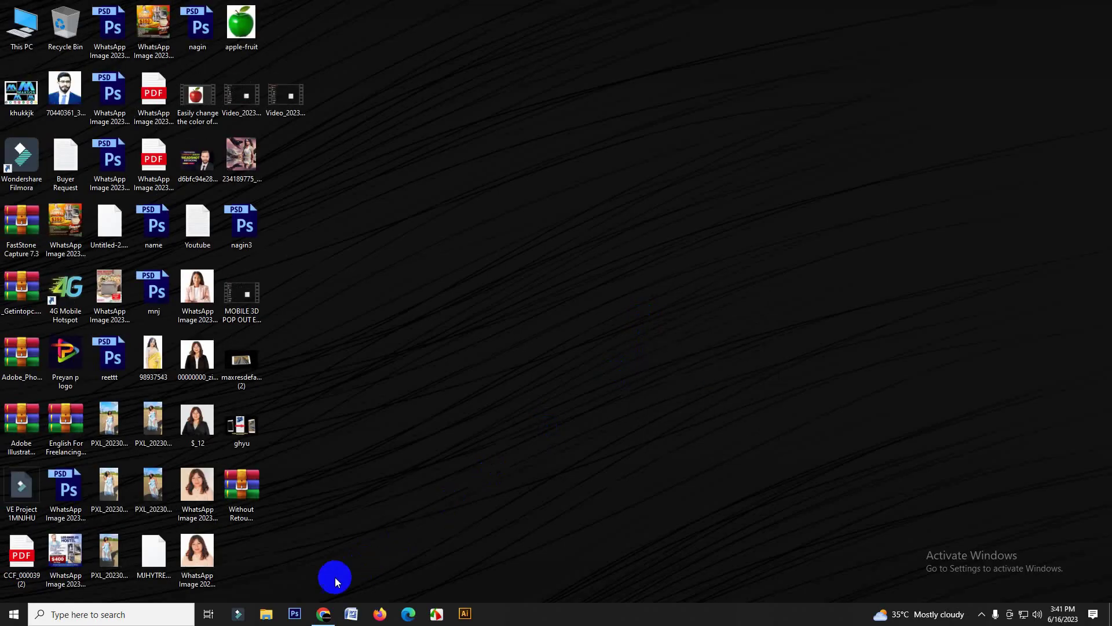
left_click(294, 615)
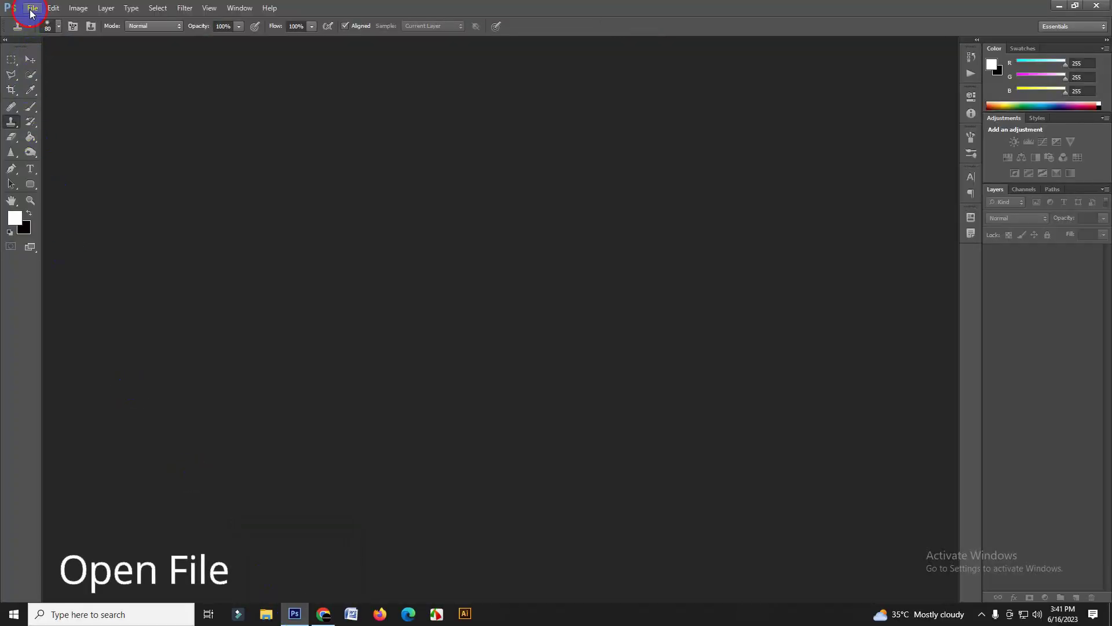
Open the cobra photo from Downloads as a document, passing through Camera Raw unchanged
left_click(32, 8)
left_click(41, 32)
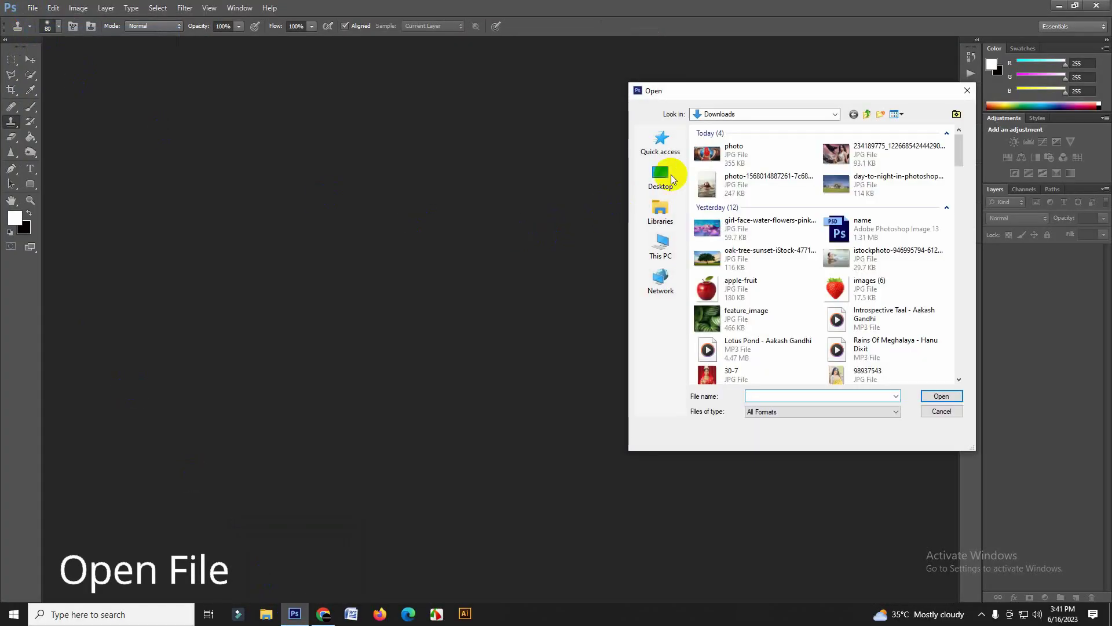
left_click(714, 149)
left_click(942, 397)
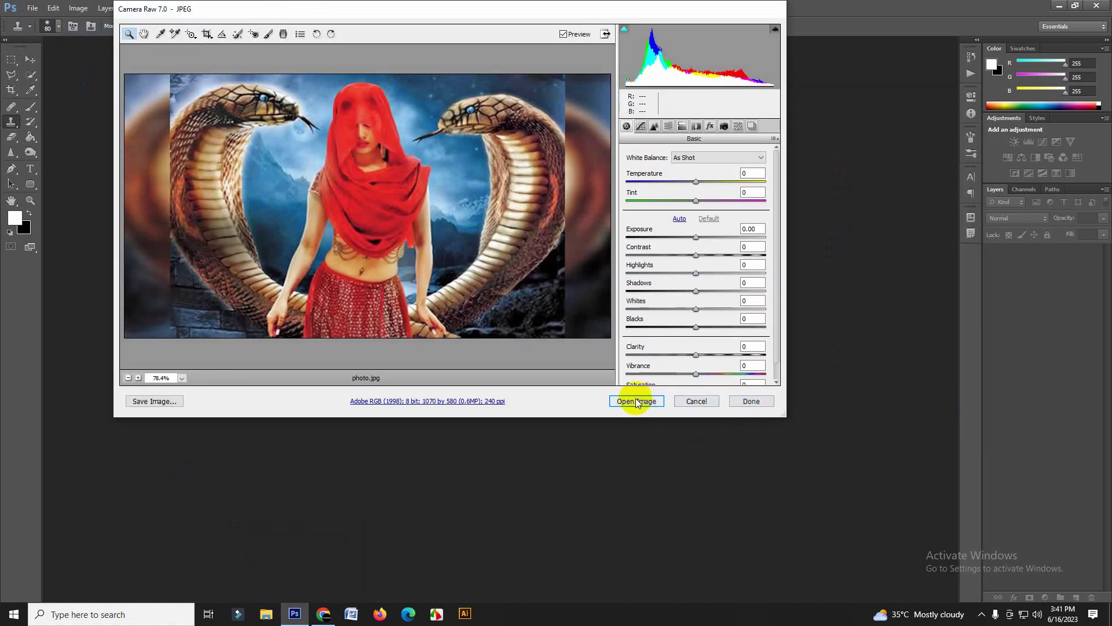
left_click(635, 399)
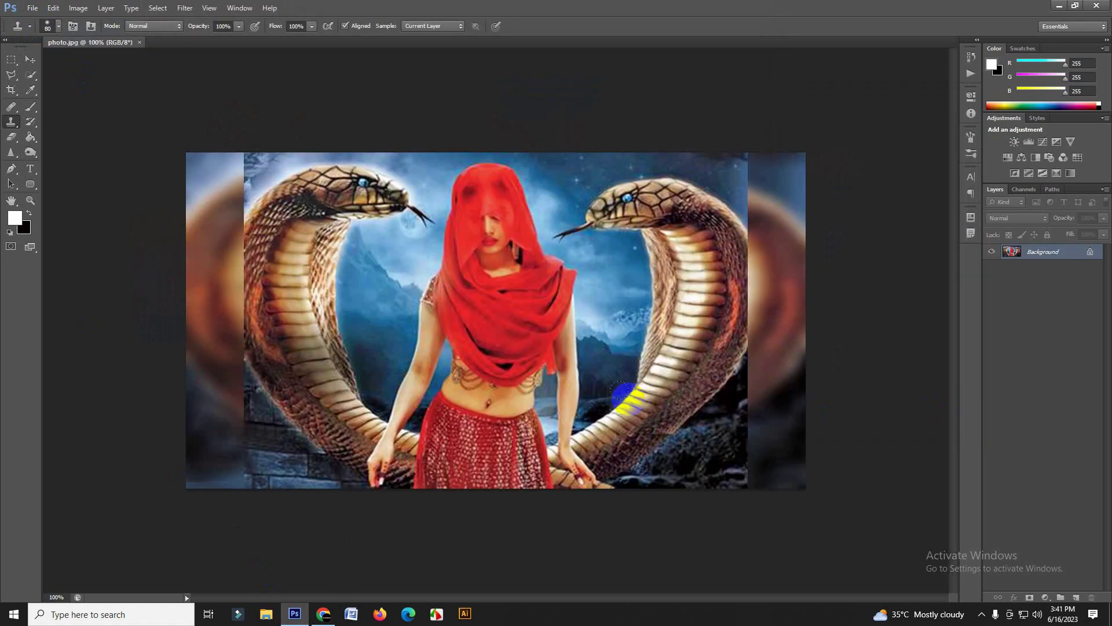
Select the whole photo with a rectangular marquee and crop the image to it
left_click(10, 68)
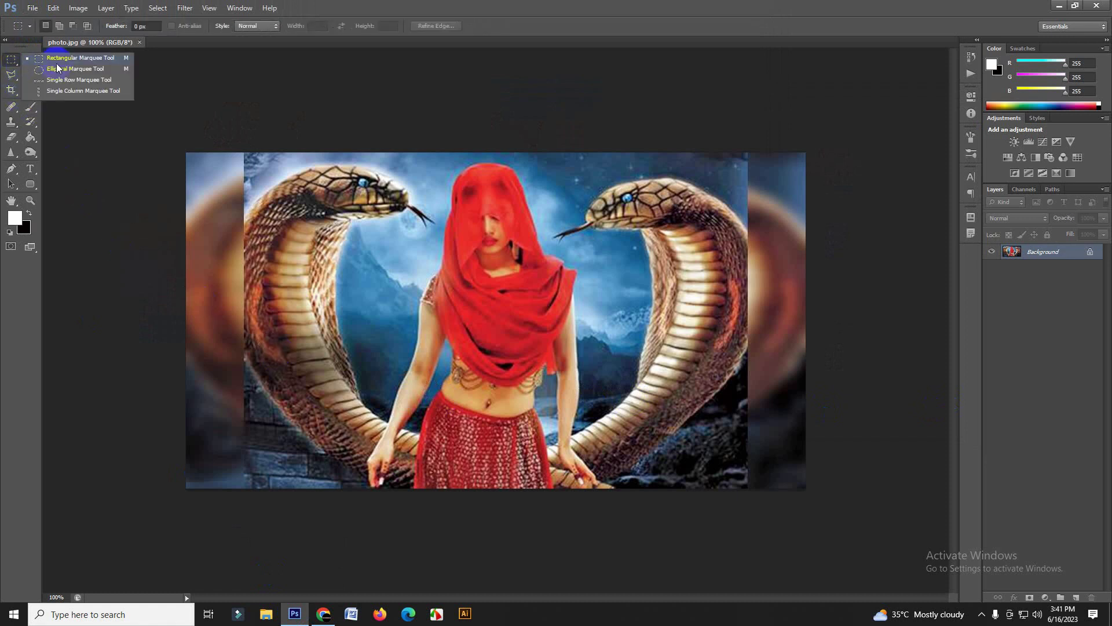
left_click(69, 58)
left_click_drag(186, 153, 852, 555)
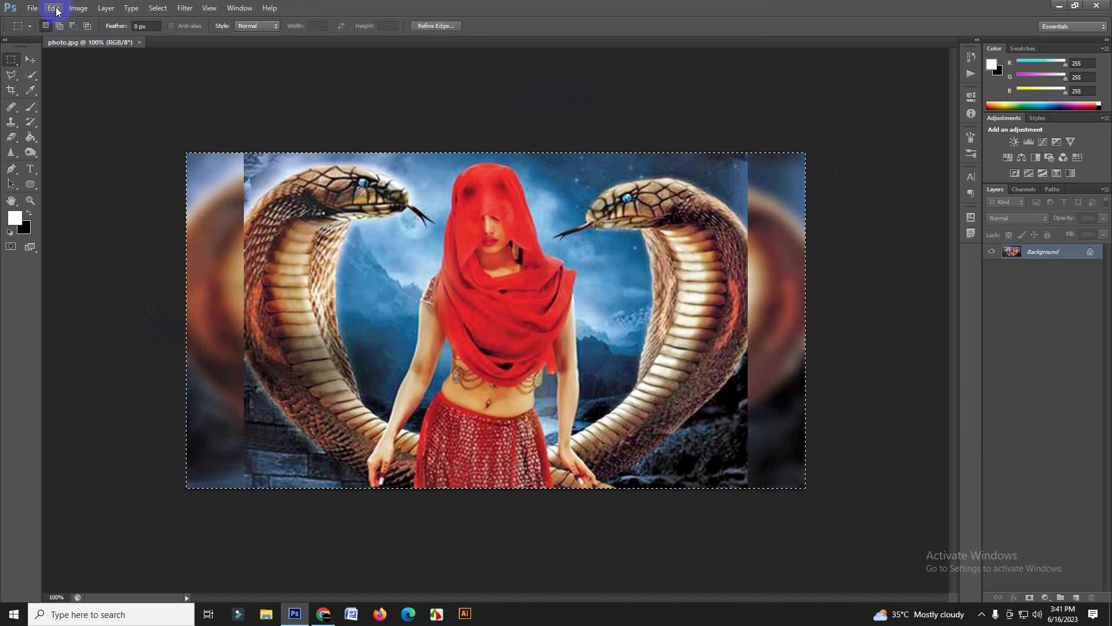
left_click(78, 8)
left_click(116, 108)
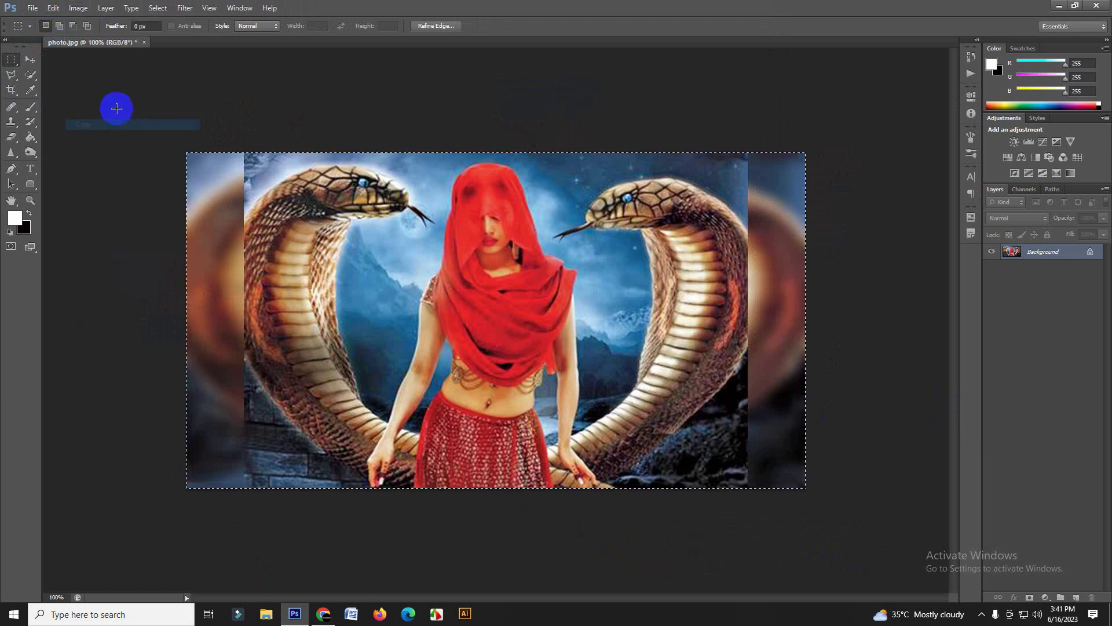
Extend the canvas to 150 percent height, anchored at the top middle
left_click(78, 8)
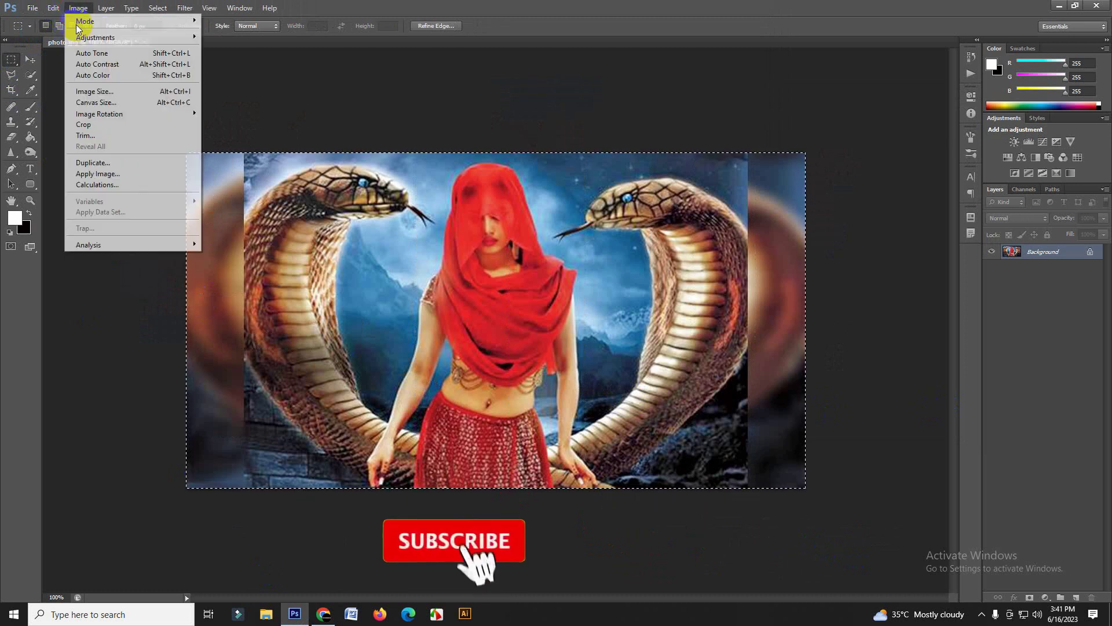
left_click(129, 107)
left_click(579, 214)
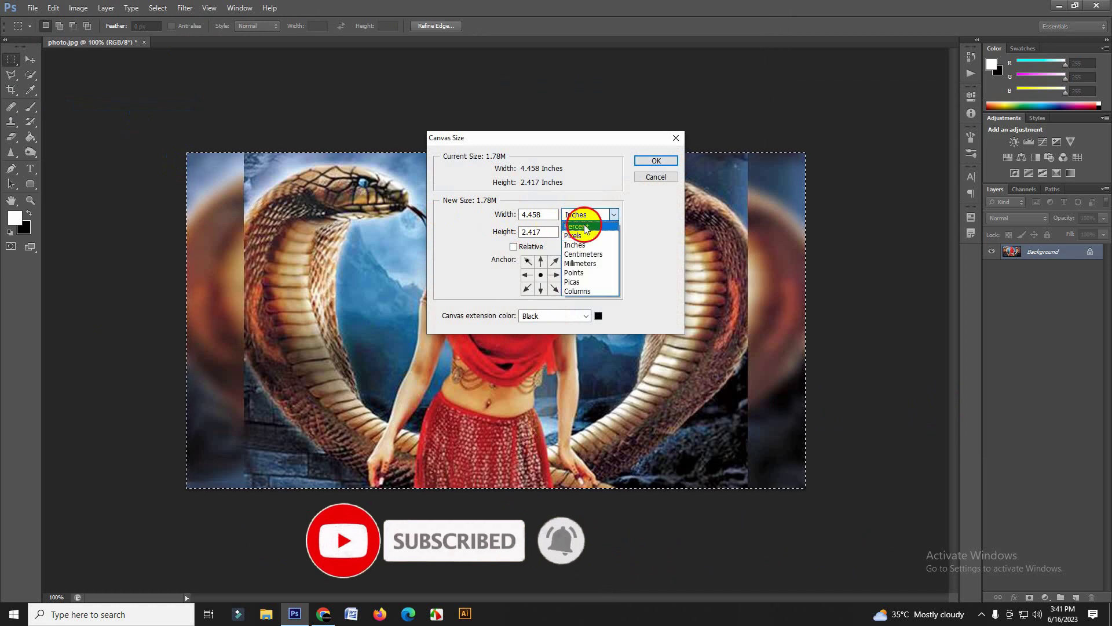
left_click(579, 226)
double_click(538, 232)
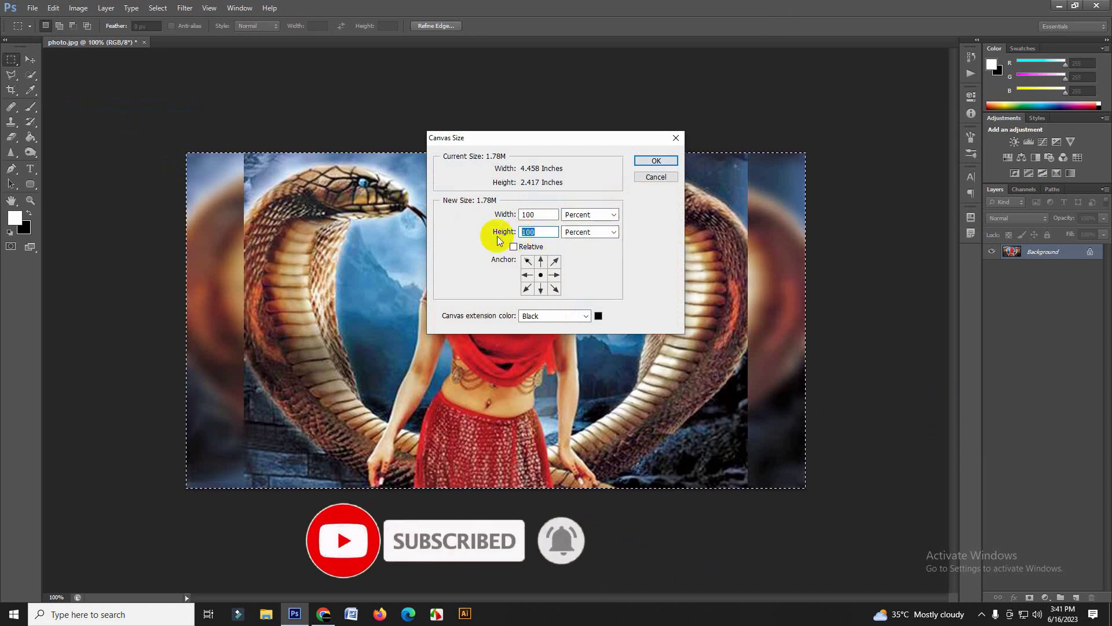
type("150")
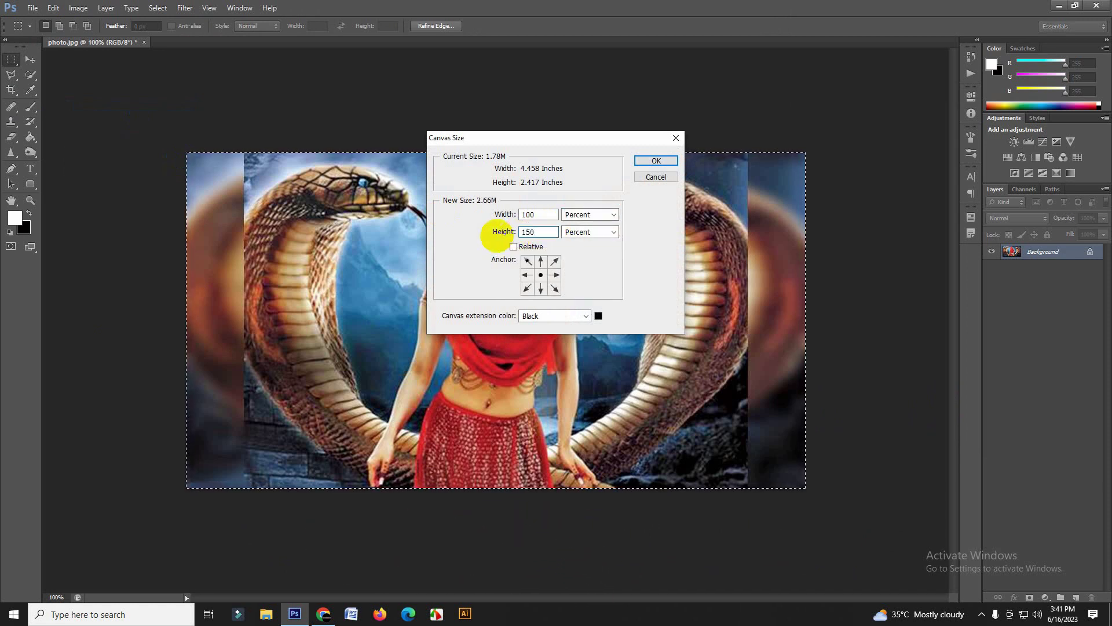
left_click(540, 262)
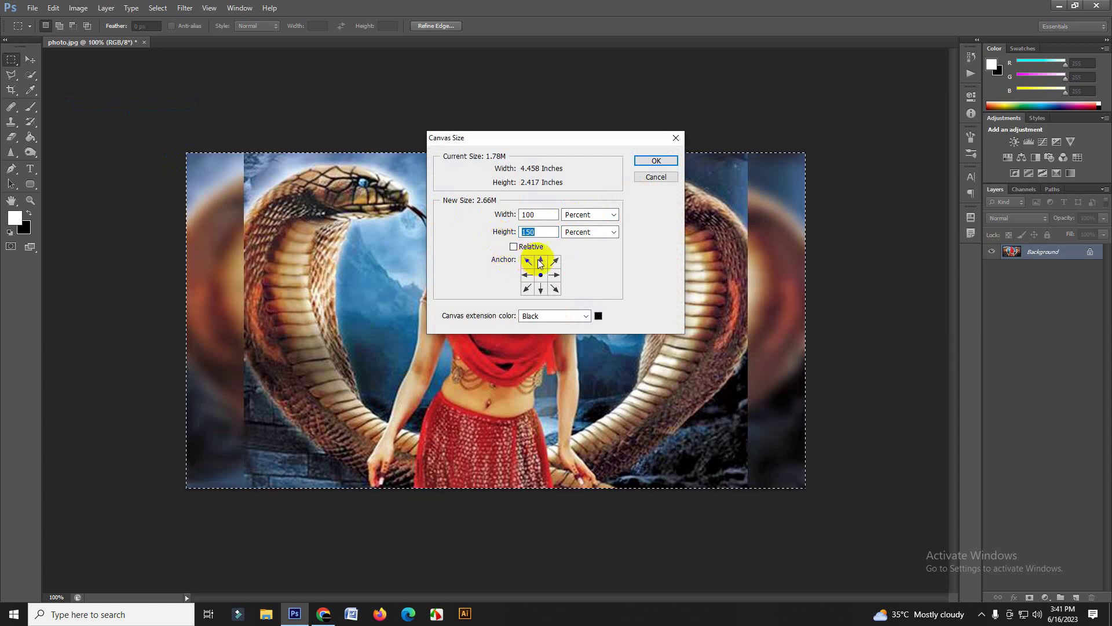
left_click(540, 262)
left_click(657, 161)
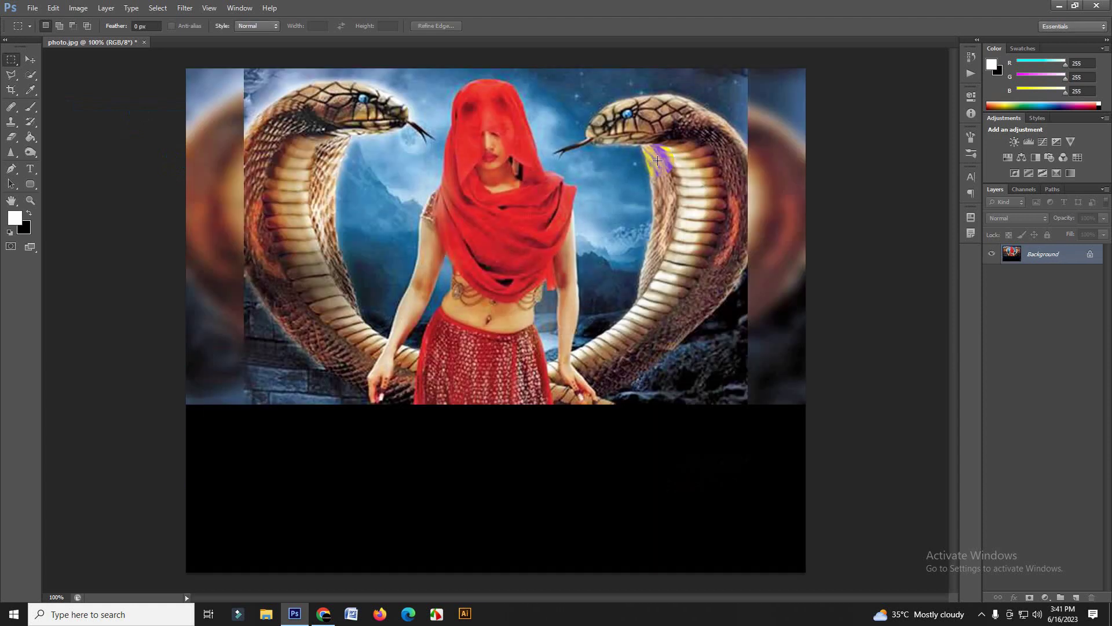
Quick-select the whole black band beneath the photo
left_click(33, 79)
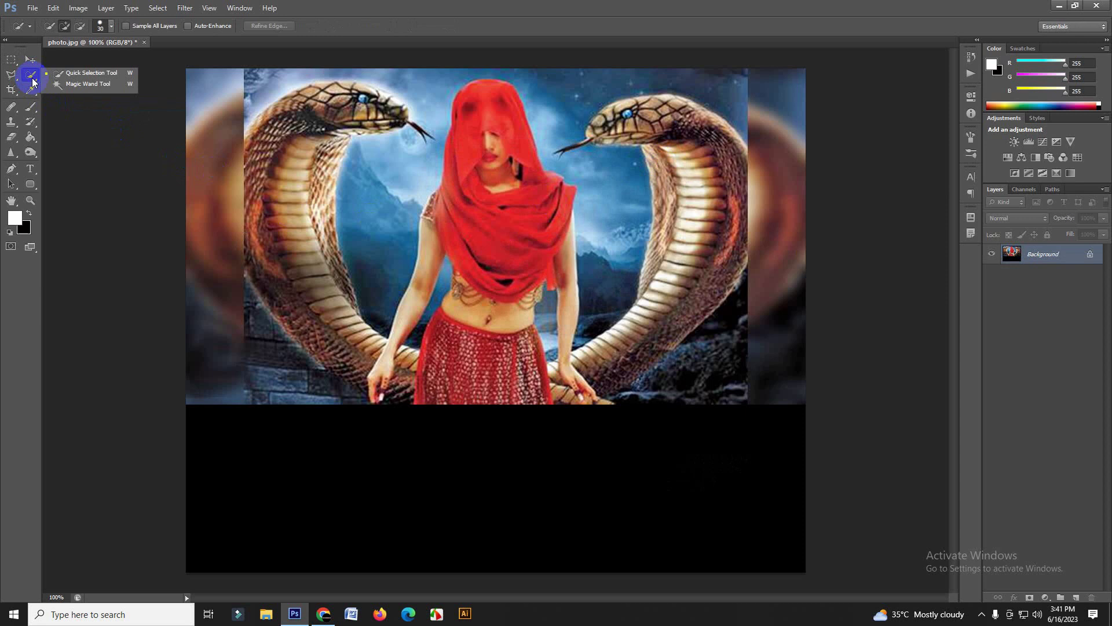
left_click(78, 75)
left_click_drag(246, 442, 426, 481)
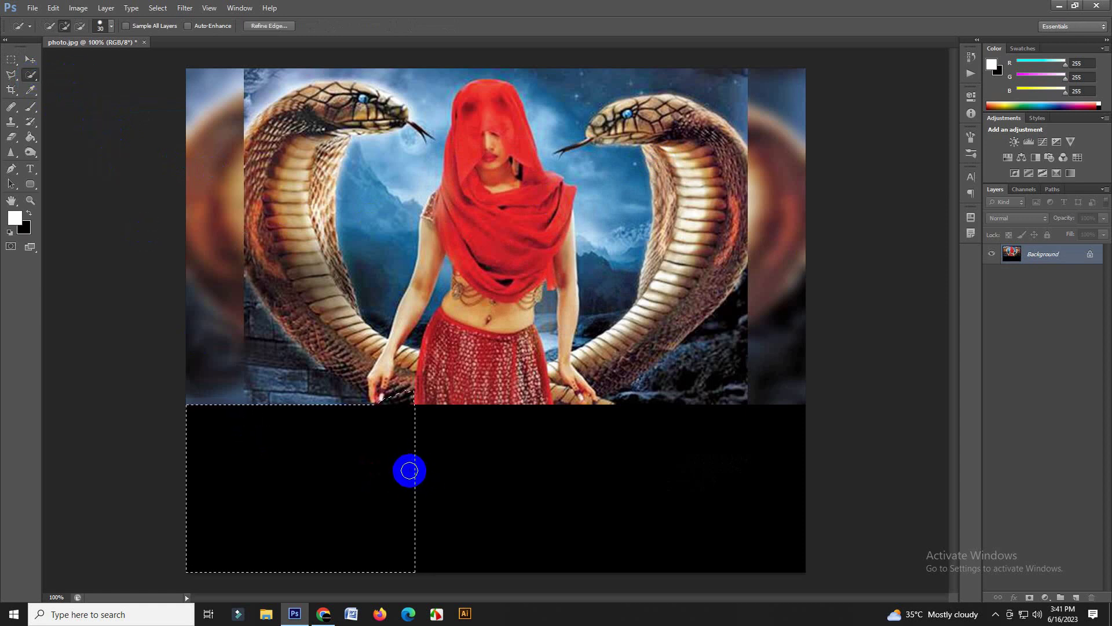
scroll(409, 470, "down", 1)
scroll(420, 462, "down", 1)
left_click_drag(451, 437, 488, 444)
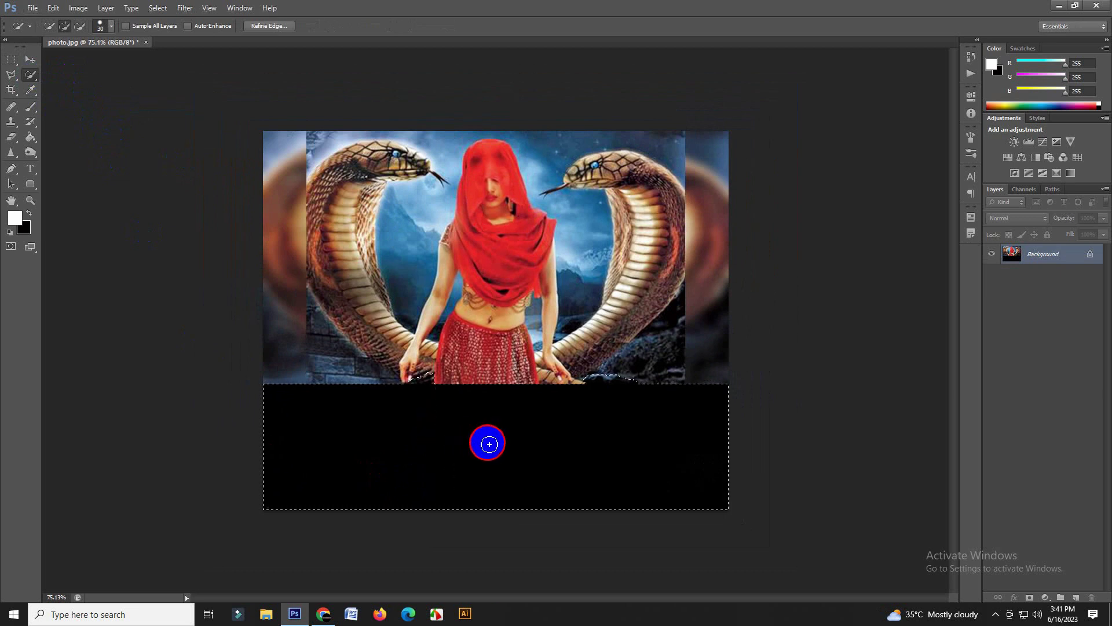
Trim the selection near the skirt and band edge, then invert it to the picture
left_click(442, 364, "alt")
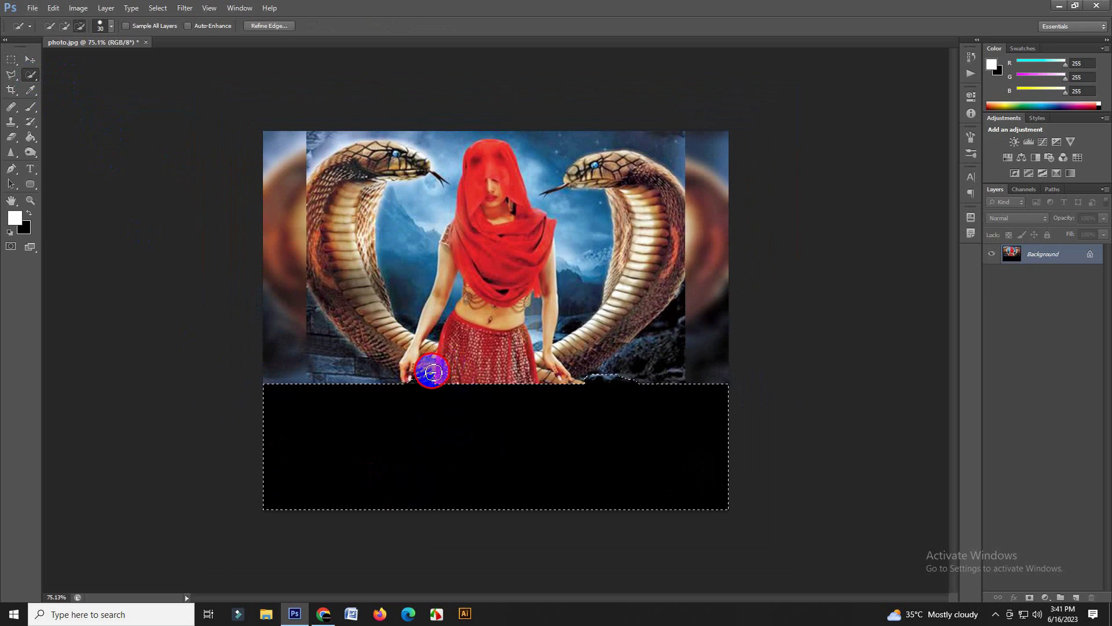
left_click_drag(434, 372, 431, 374)
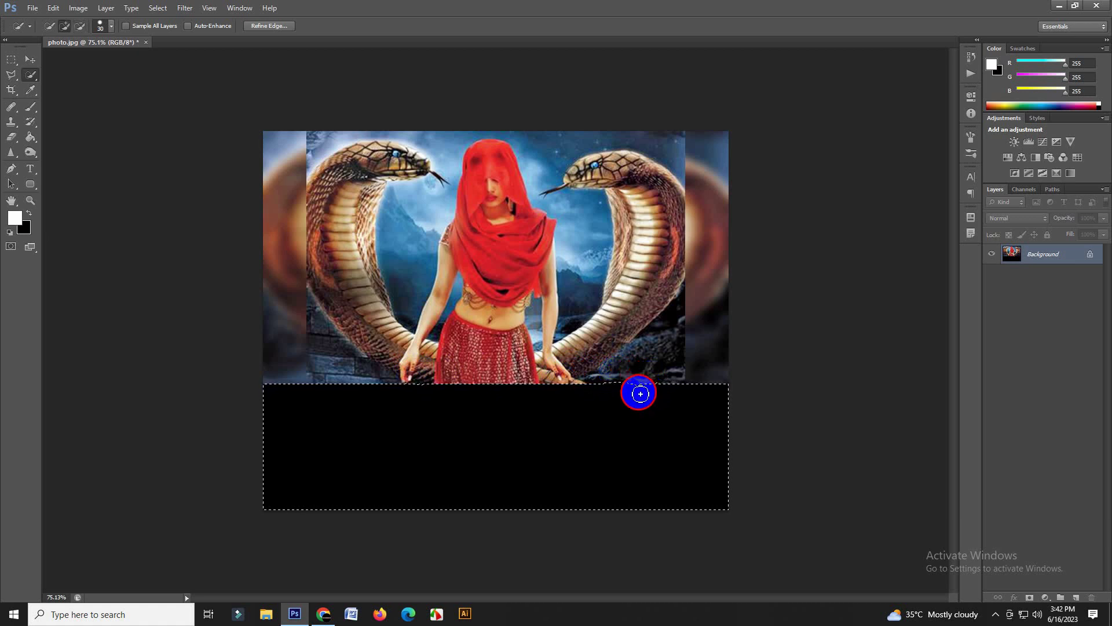
left_click_drag(626, 394, 596, 393)
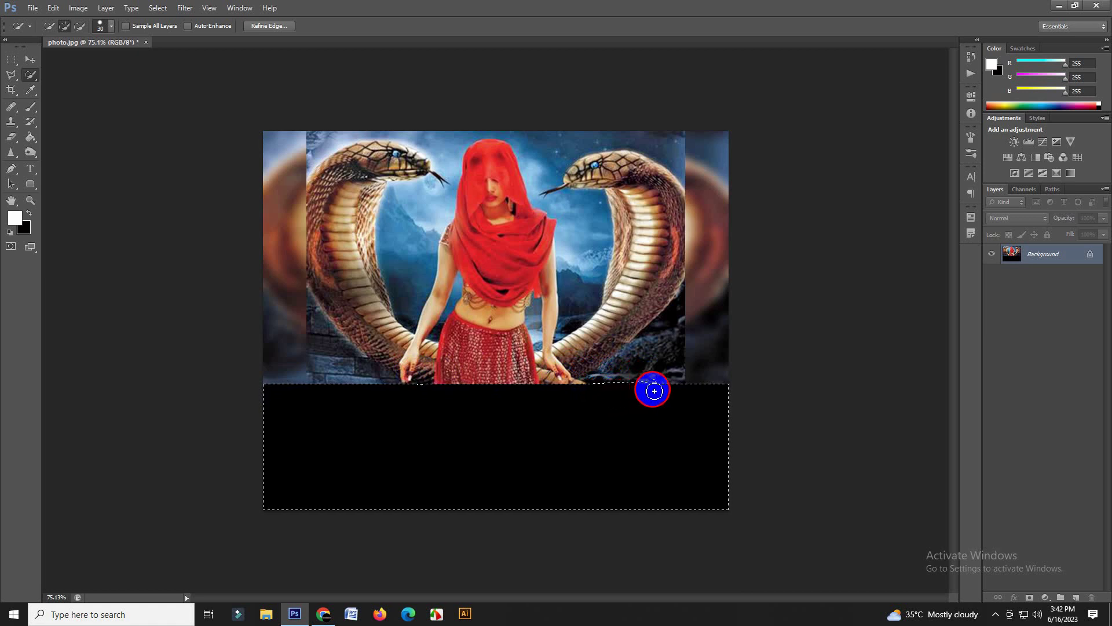
key("ctrl+shift+i")
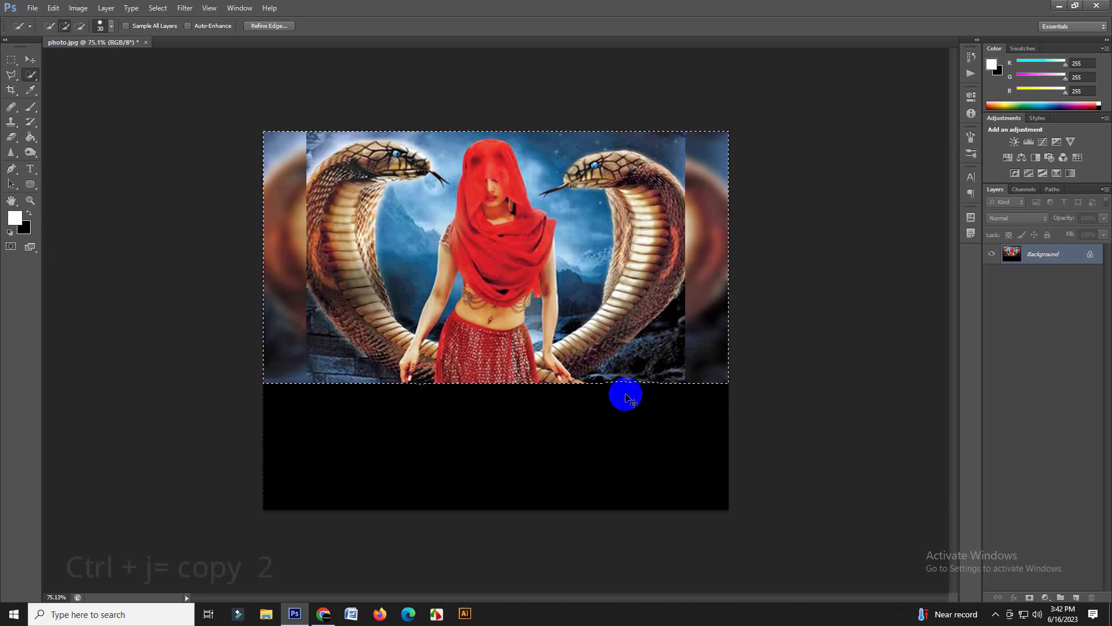
Duplicate the picture to new layers and flip the copy down into the band as a reflection
key("ctrl+j")
key("ctrl+j")
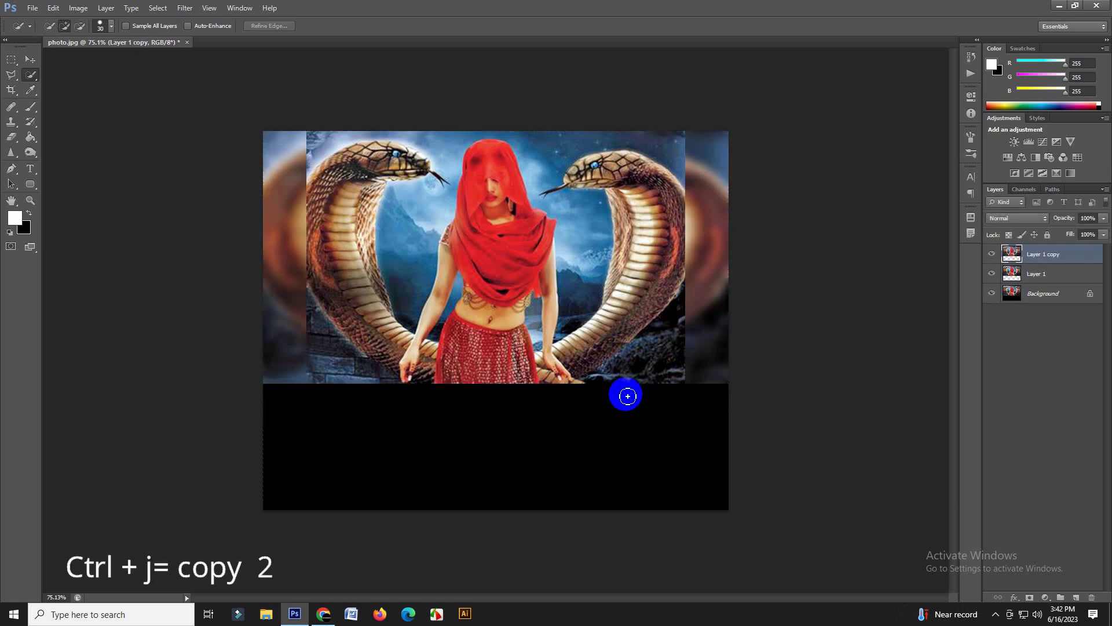
key("ctrl+t")
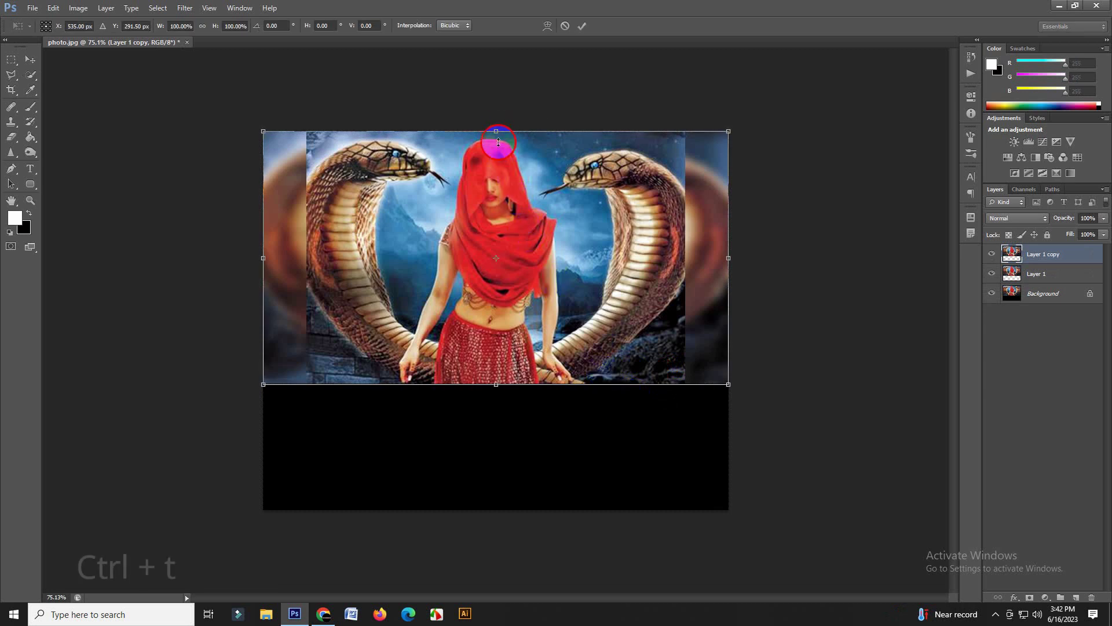
left_click_drag(497, 131, 503, 510)
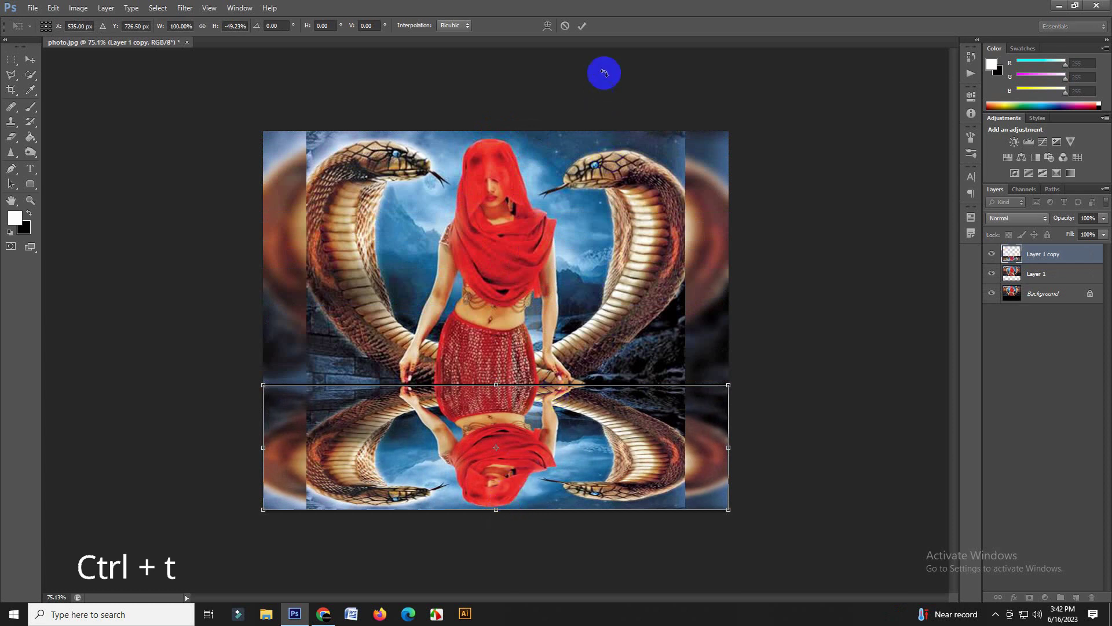
left_click(582, 25)
Add a new layer and fill it with rendered Clouds
key("w")
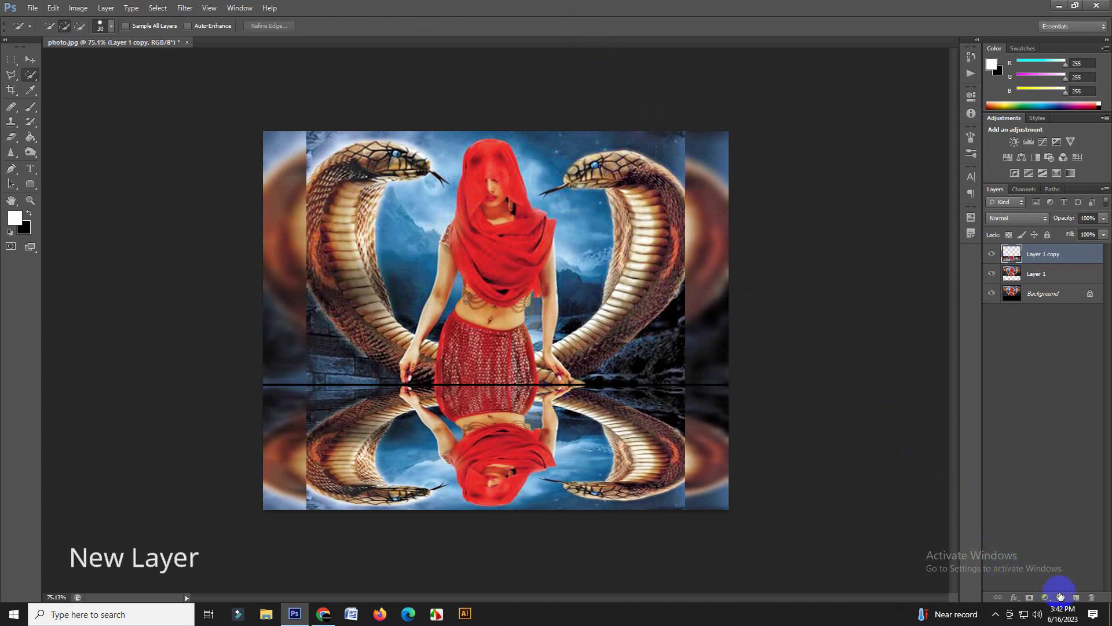
left_click(1076, 598)
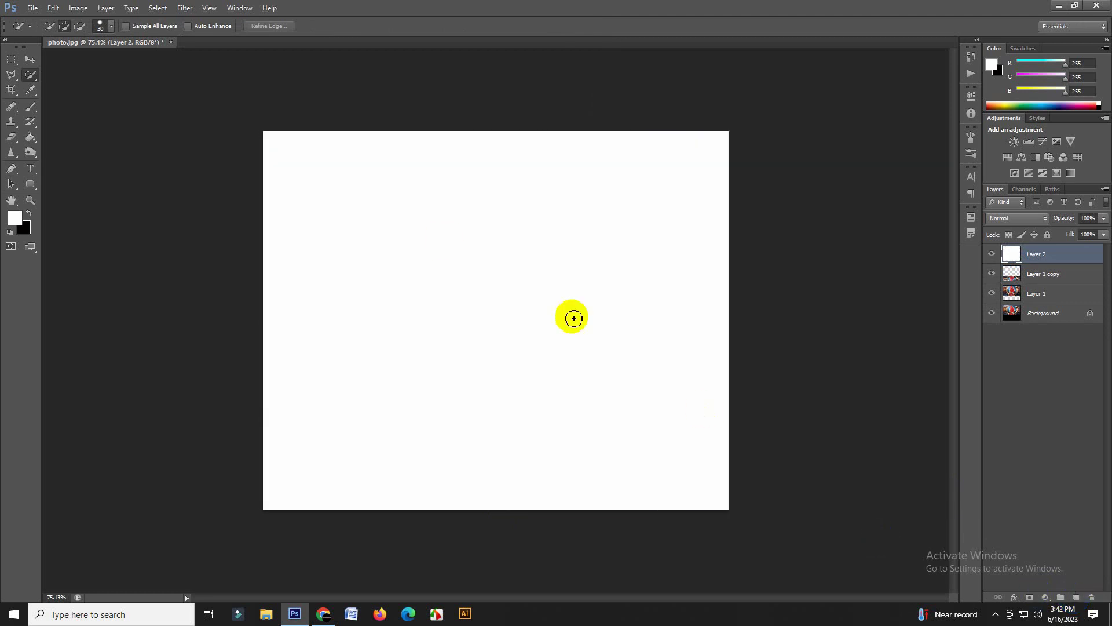
left_click(184, 8)
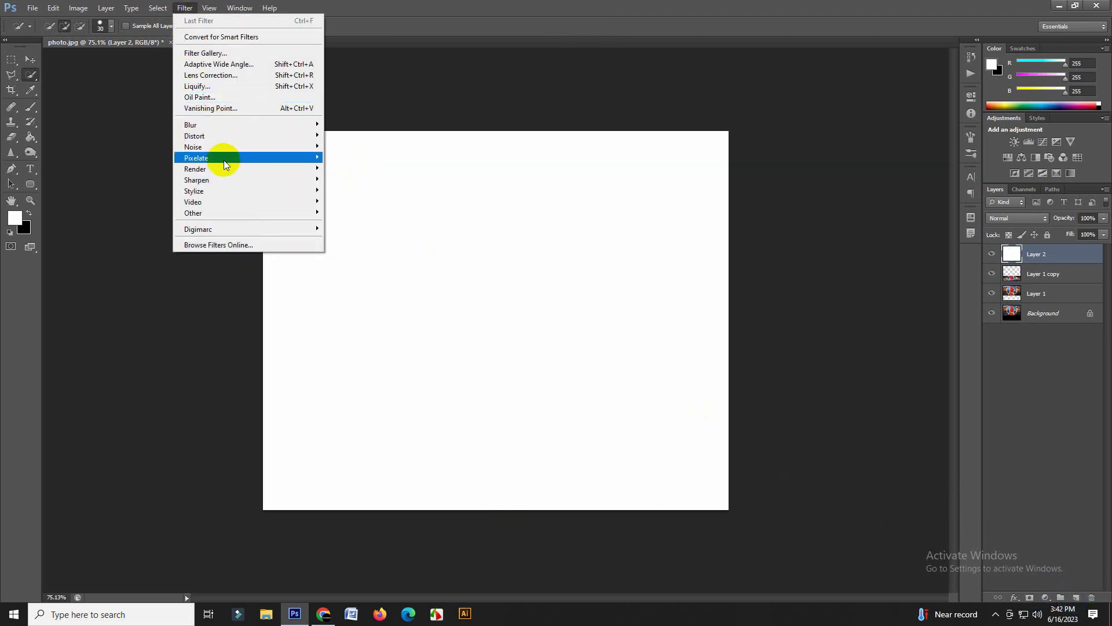
mouse_move(196, 168)
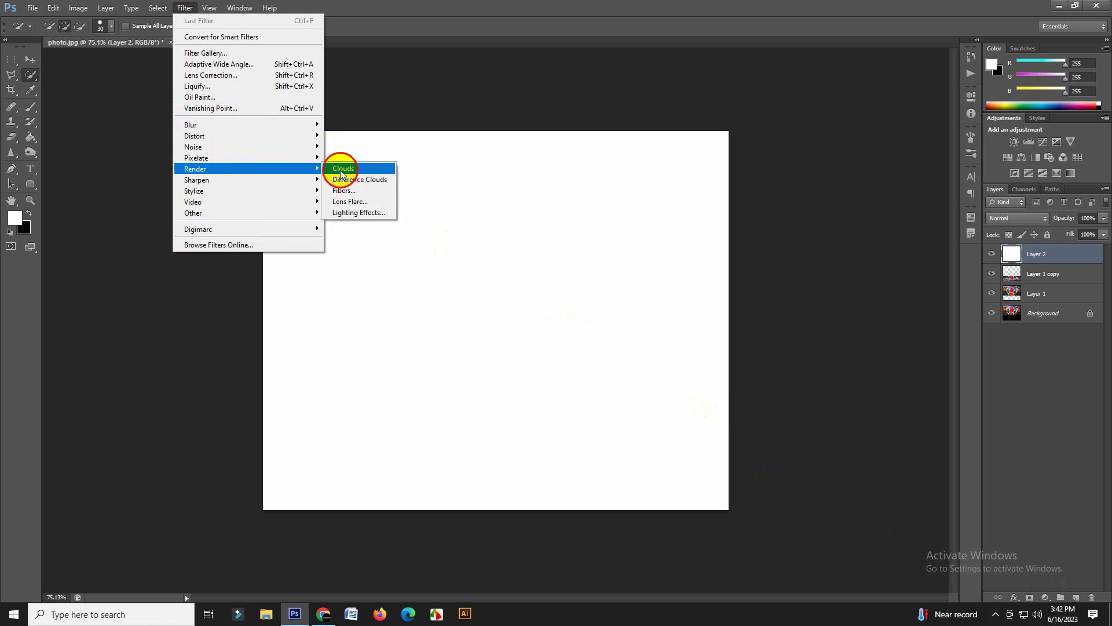
left_click(343, 169)
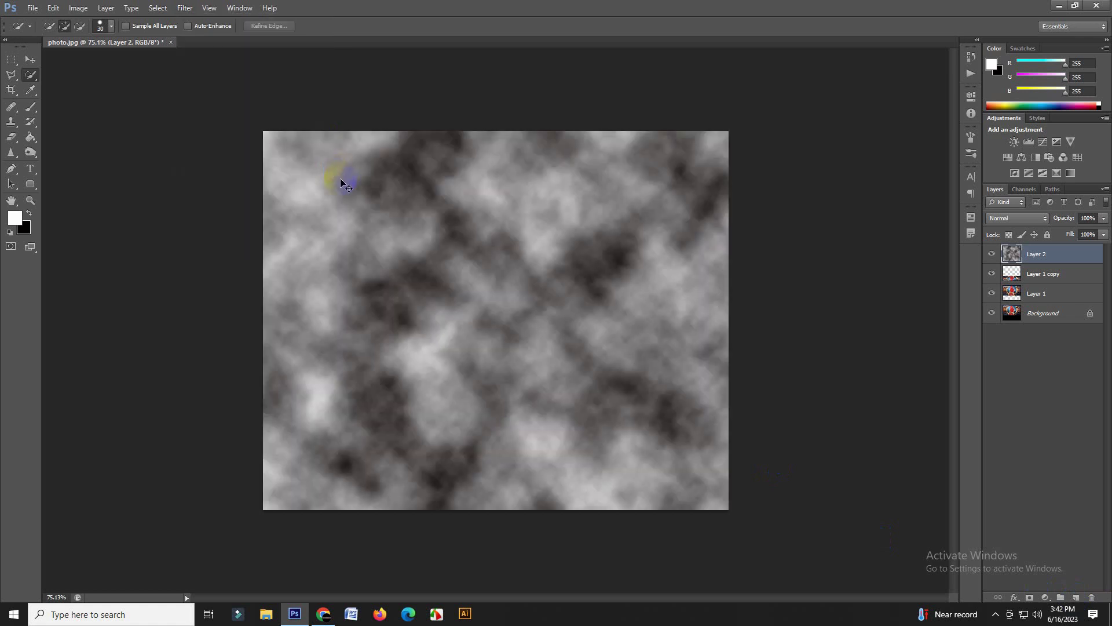
Brighten the clouds with Levels, setting the midtone input to 3
key("ctrl+l")
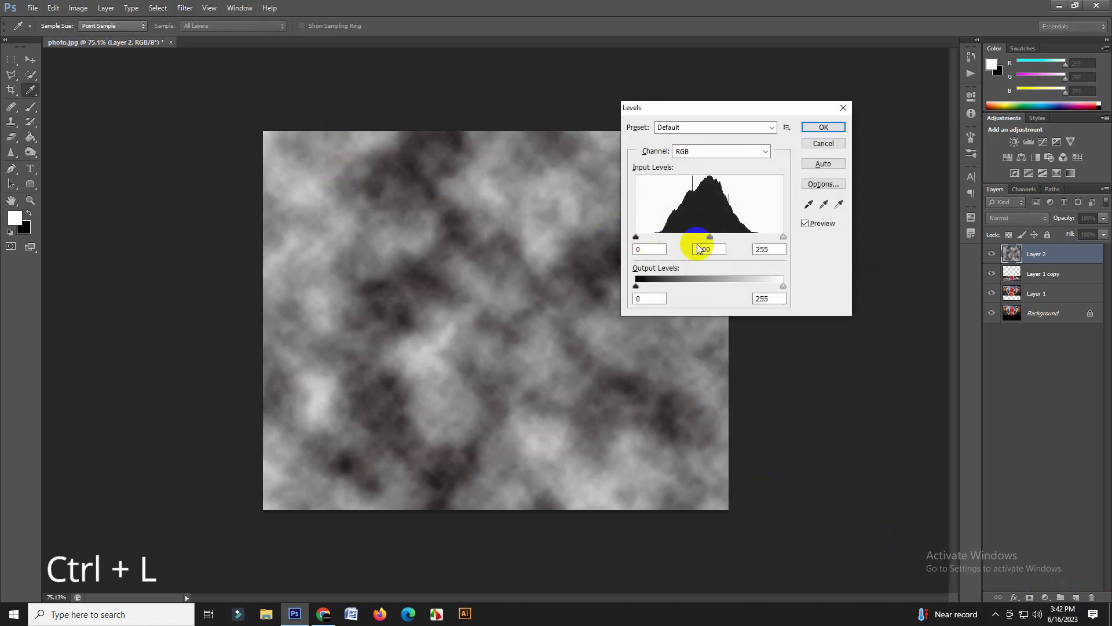
left_click_drag(710, 250, 689, 255)
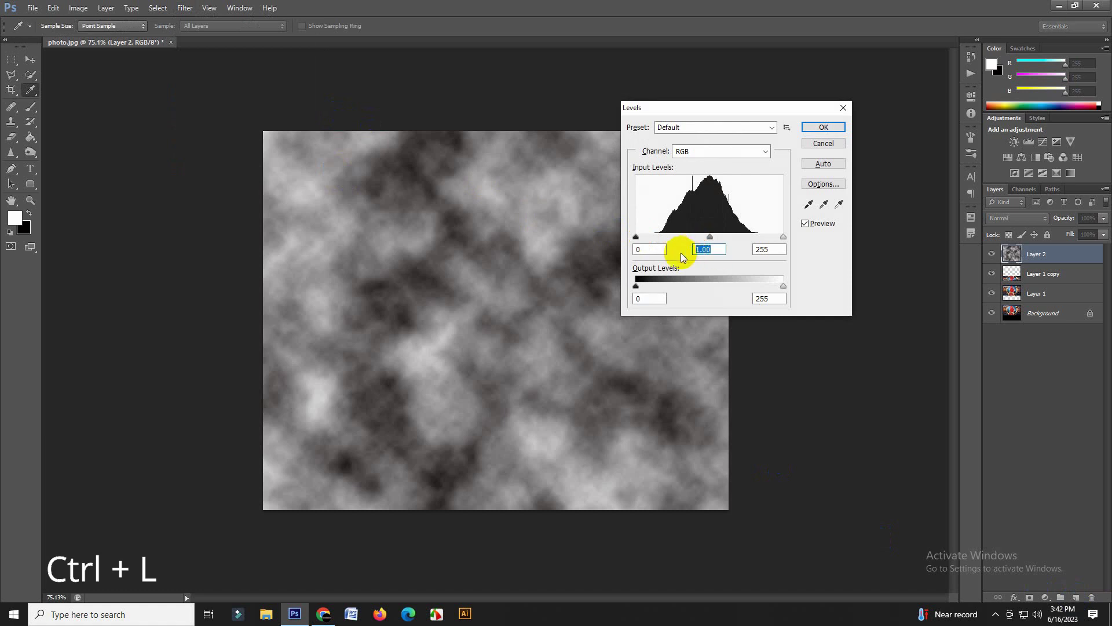
type("3")
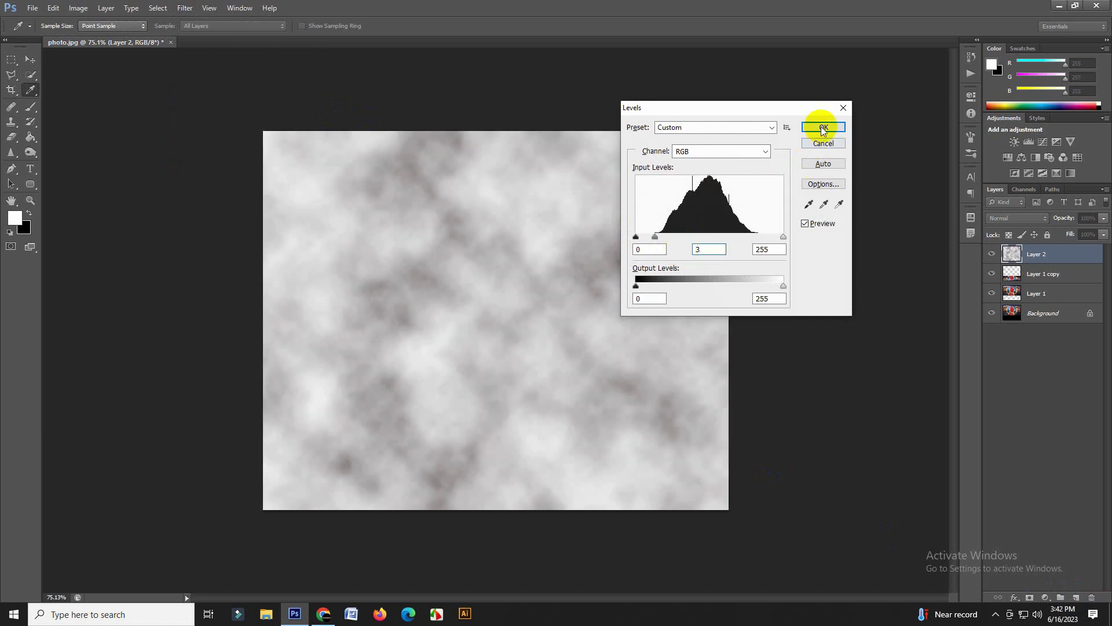
left_click(823, 127)
Twirl the cloud layer with a 220° angle
key("w")
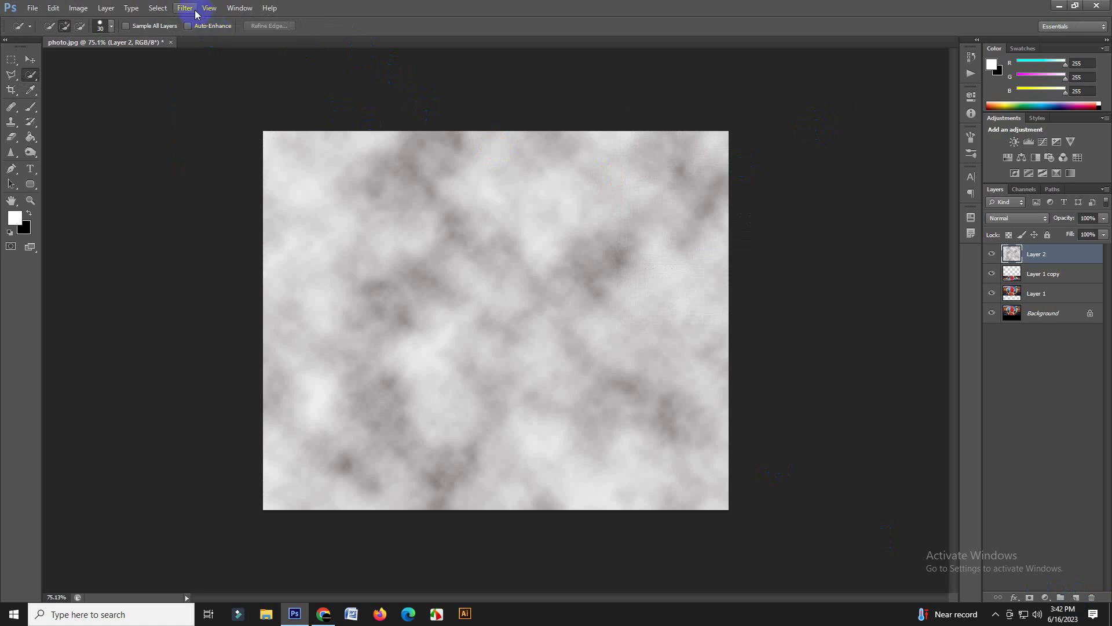
left_click(185, 8)
mouse_move(195, 136)
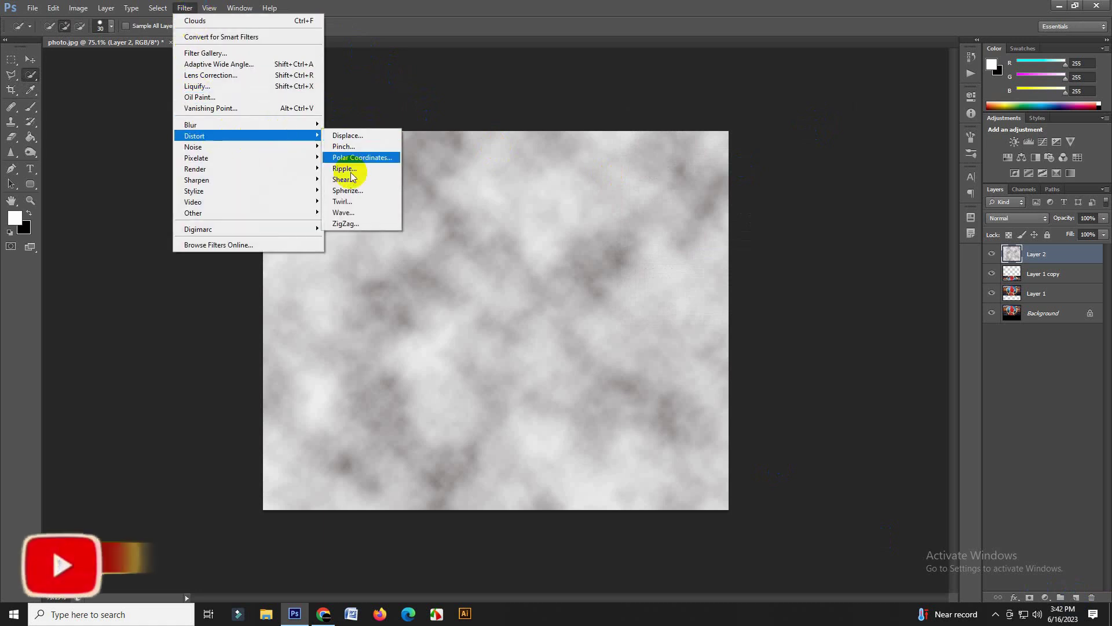
left_click(364, 201)
type("2")
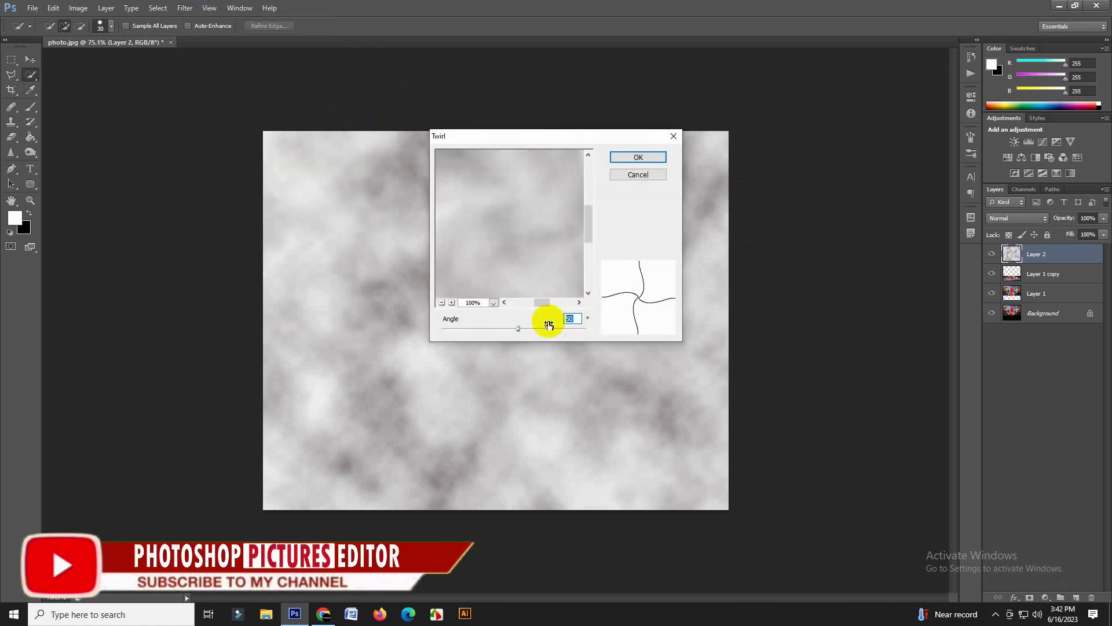
type("20")
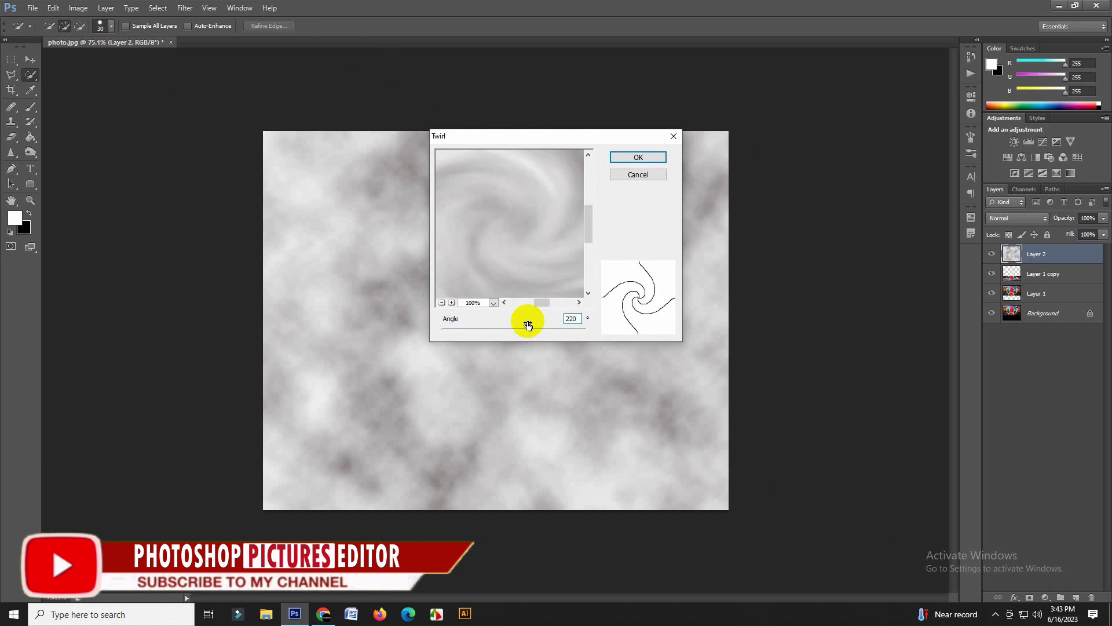
left_click(638, 157)
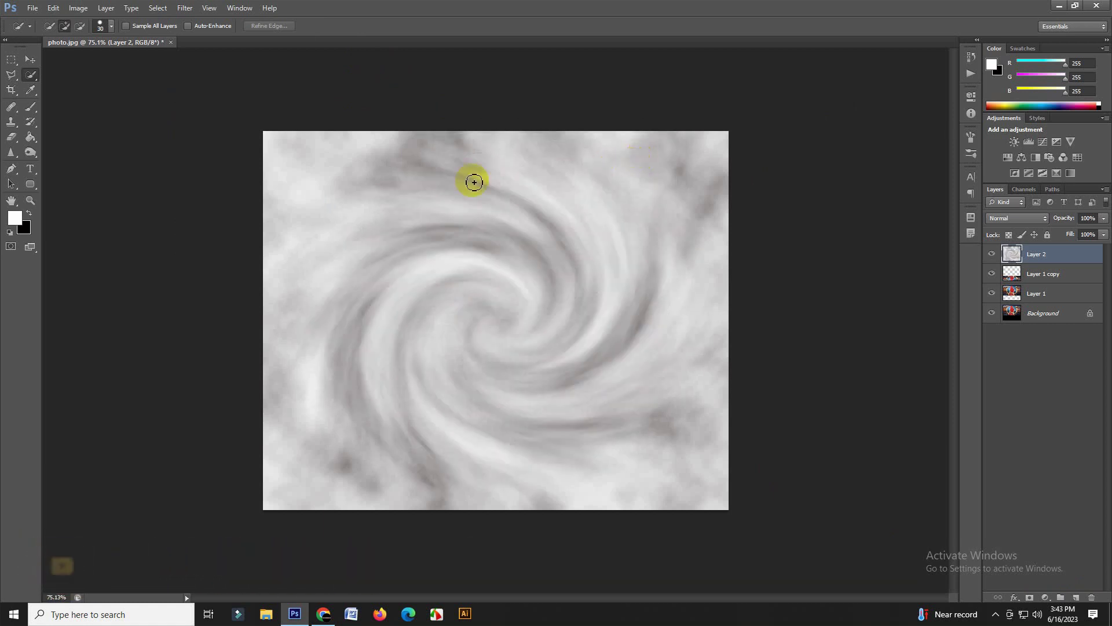
left_click(186, 9)
mouse_move(195, 136)
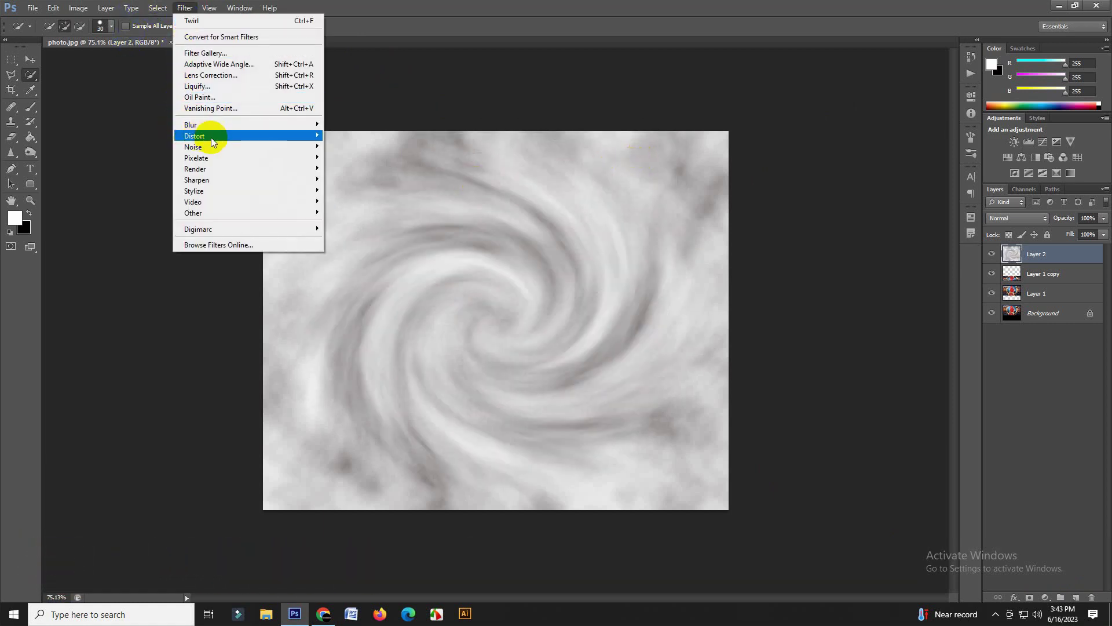
Apply a ZigZag Pond Ripples distortion with amount 80 and 15 ridges
left_click(373, 226)
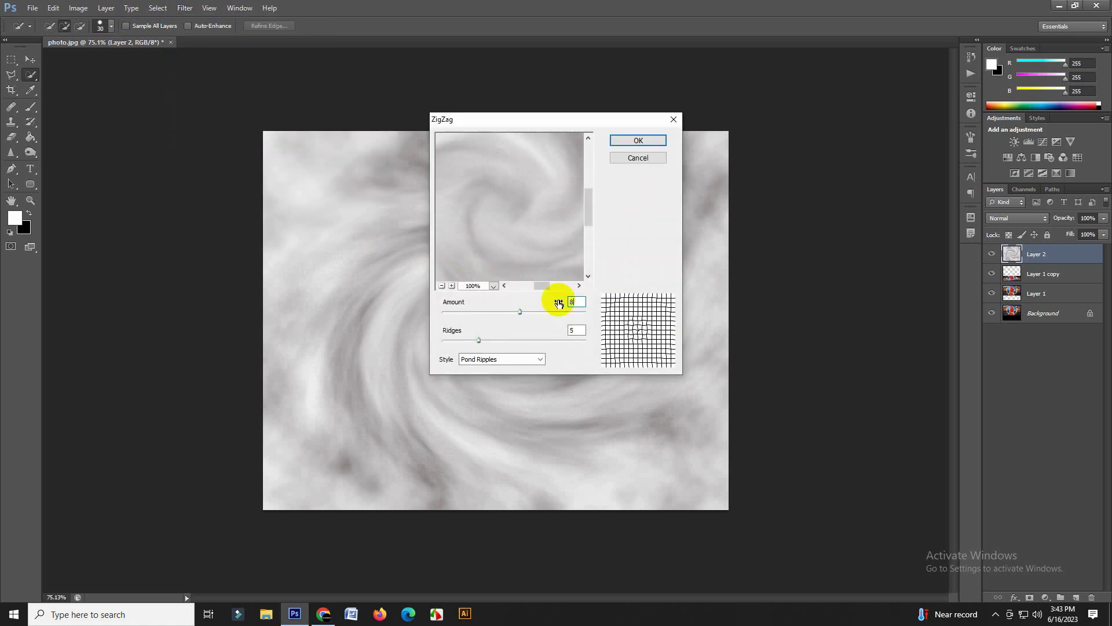
type("0")
key("Tab")
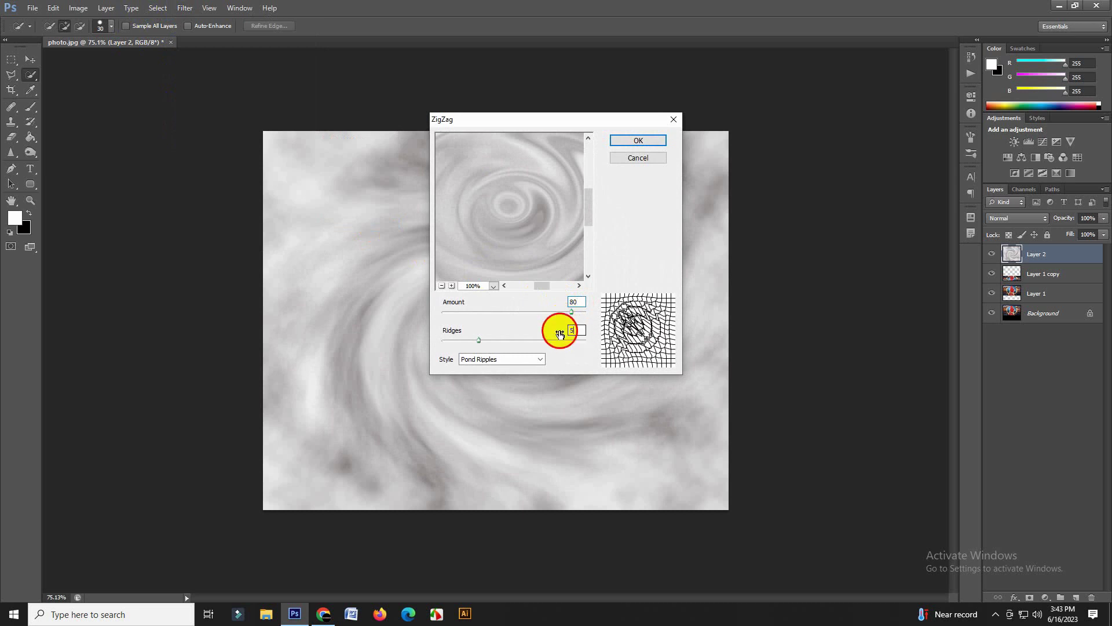
type("15")
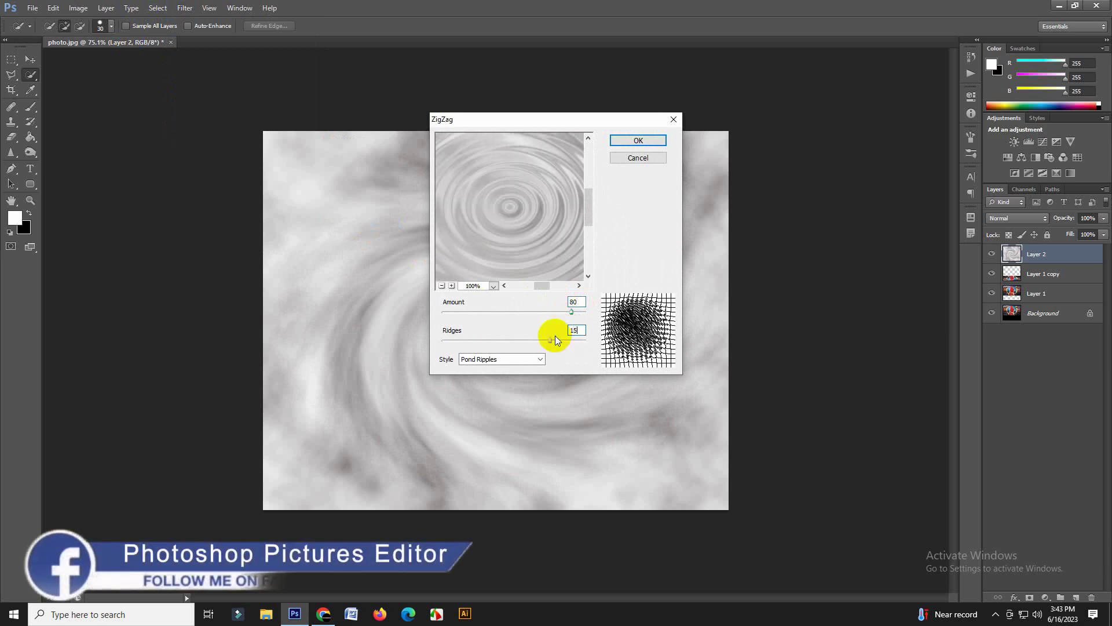
left_click(637, 141)
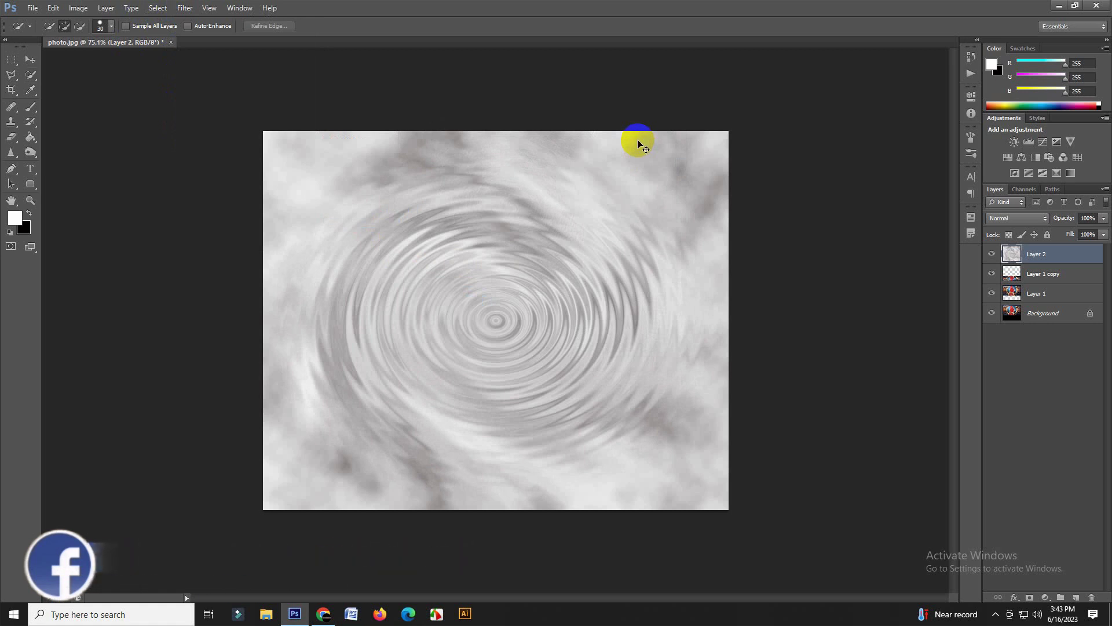
Squash the ripple layer into the lower band and flare its bottom corners outward in perspective
key("ctrl+t")
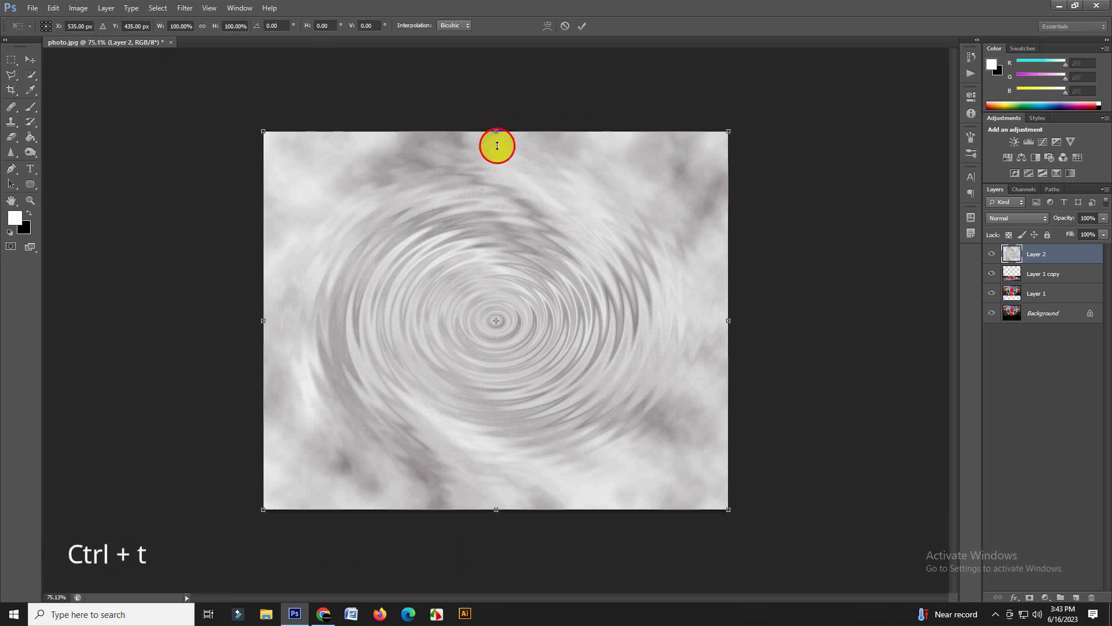
mouse_move(497, 145)
left_mouse_down()
mouse_move(486, 387)
mouse_move(486, 373)
left_mouse_up()
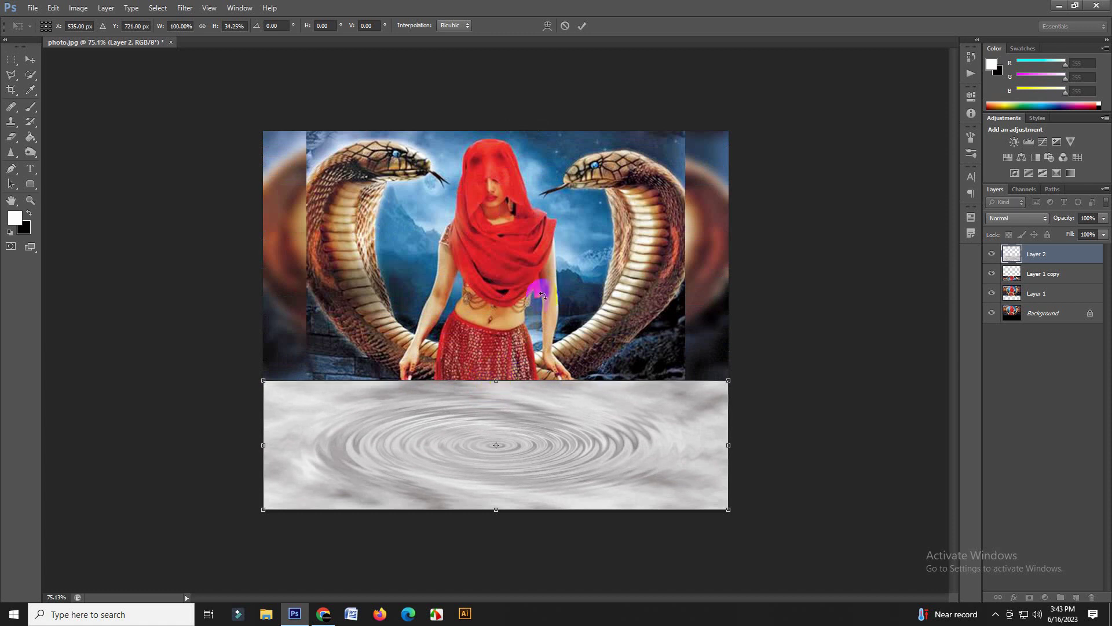
right_click(534, 432)
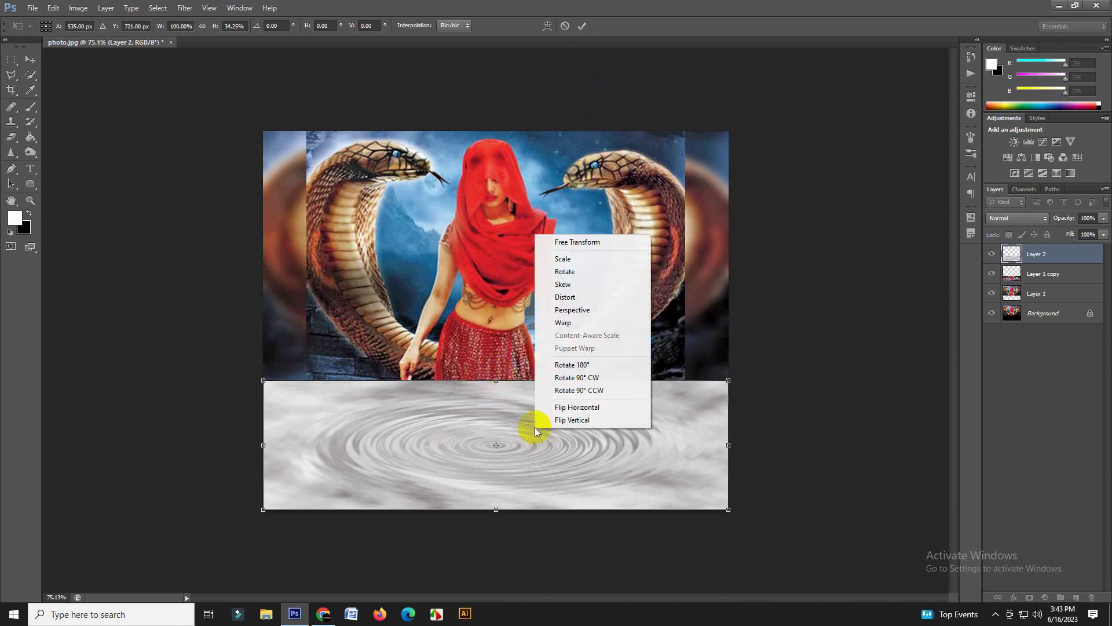
left_click(605, 311)
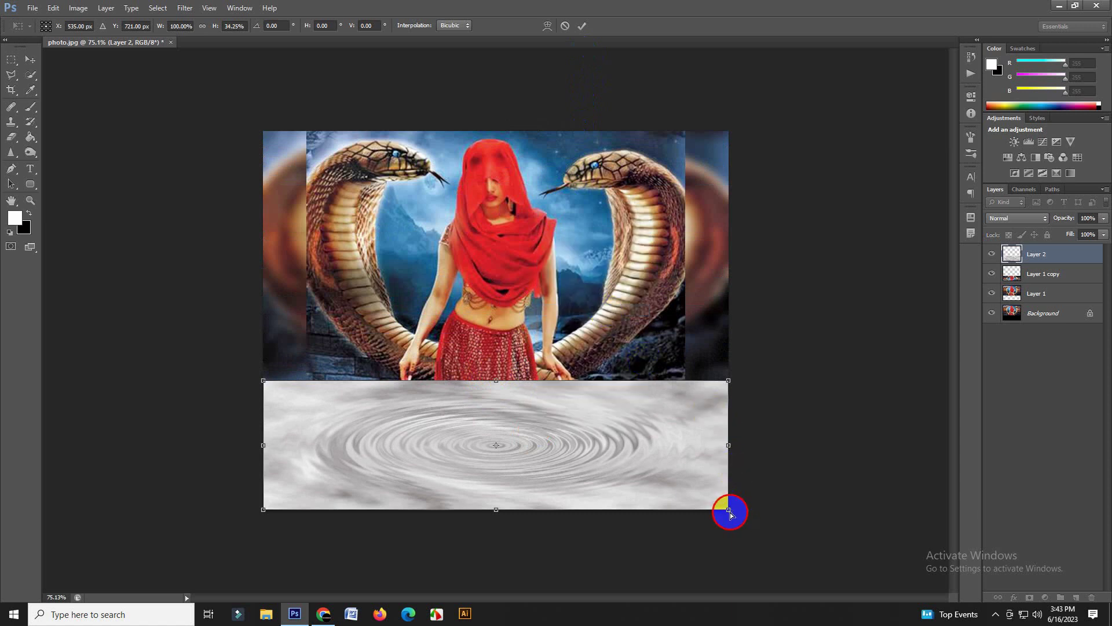
left_click_drag(730, 513, 847, 575)
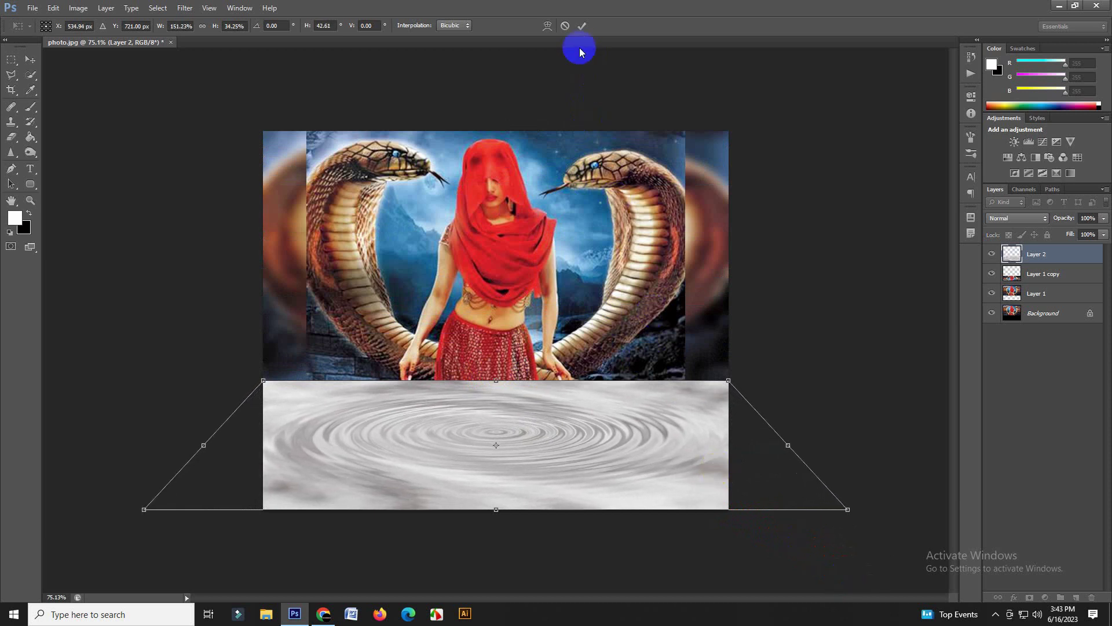
left_click(581, 26)
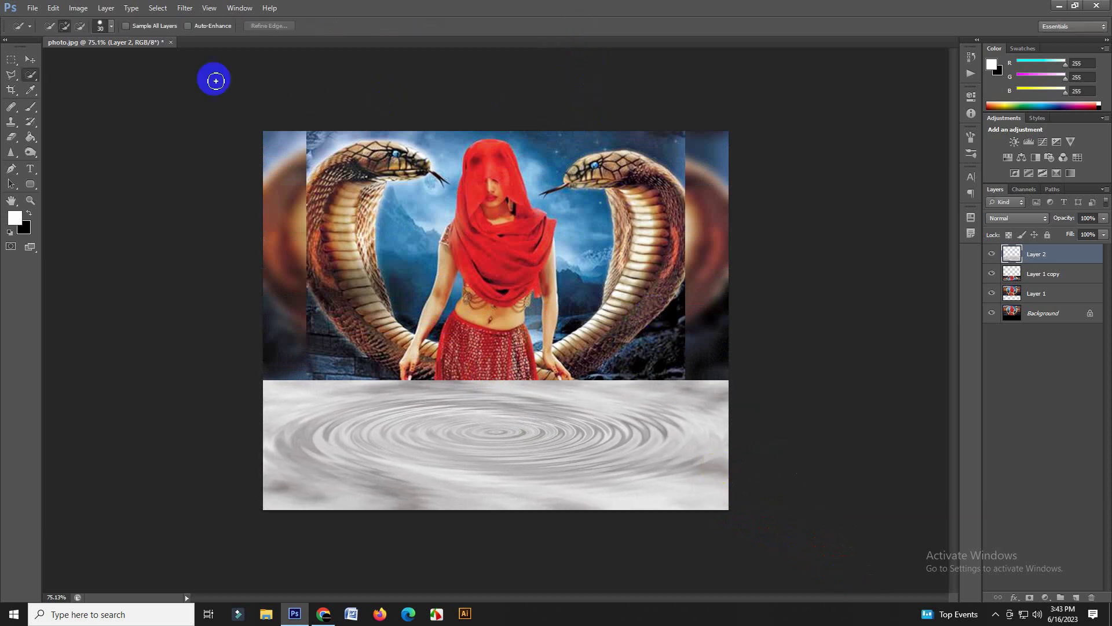
Crop the image to a full rectangular selection, then deselect
left_click(15, 60)
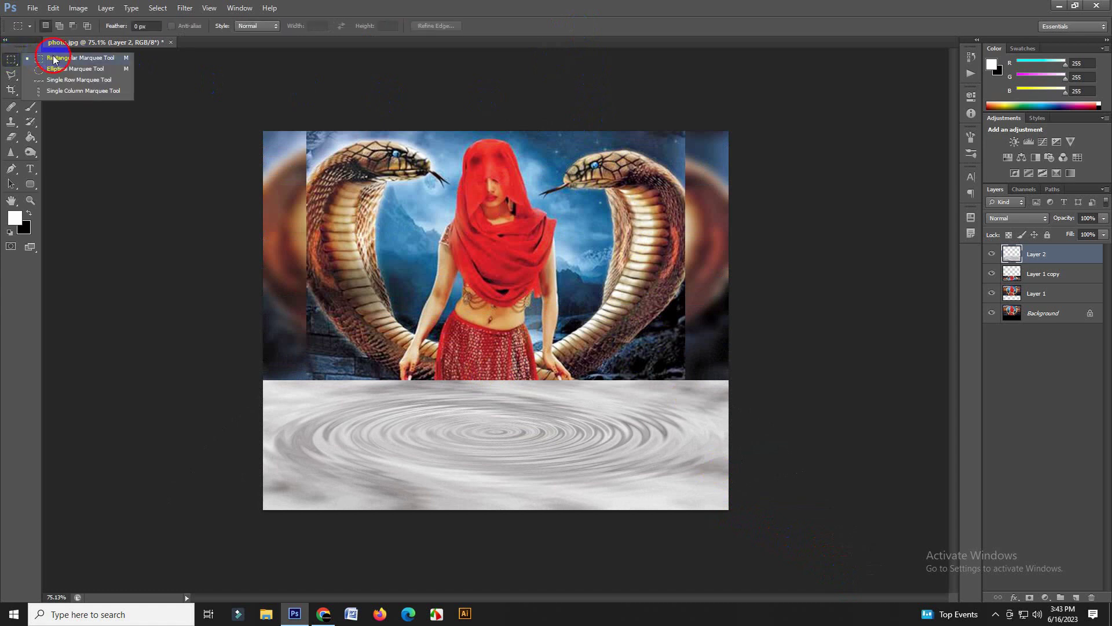
left_click(54, 59)
left_click_drag(238, 143, 796, 566)
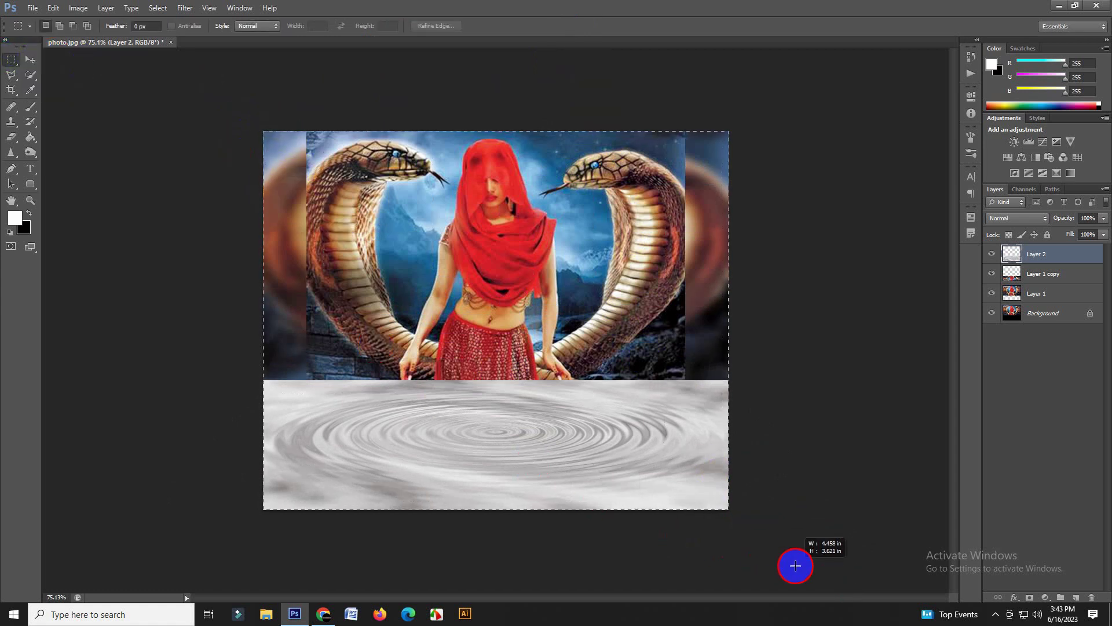
left_click(78, 8)
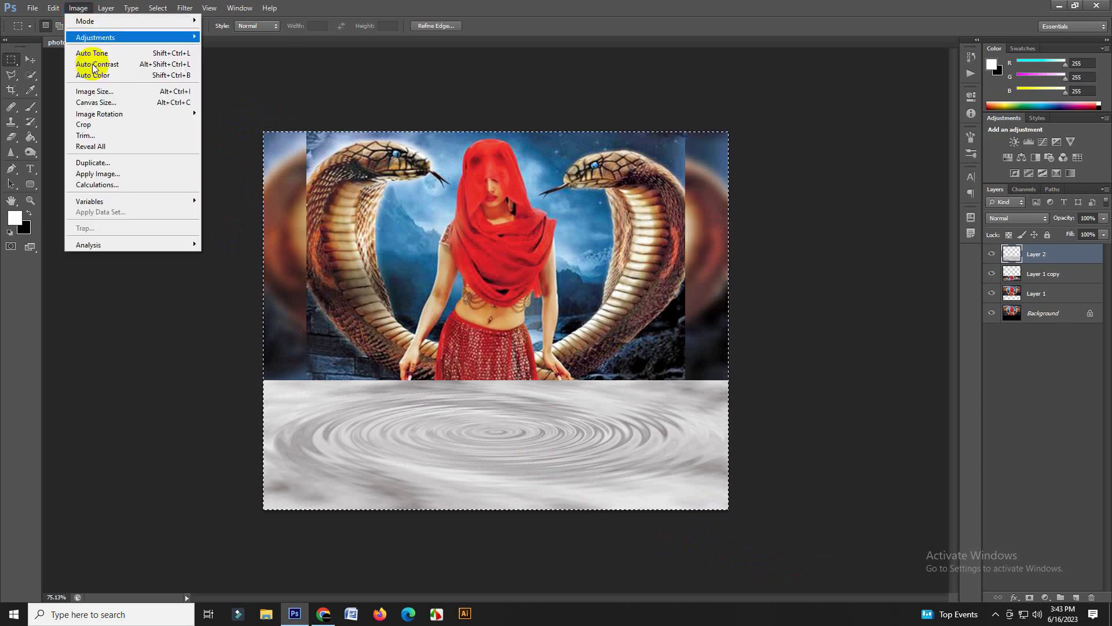
left_click(124, 124)
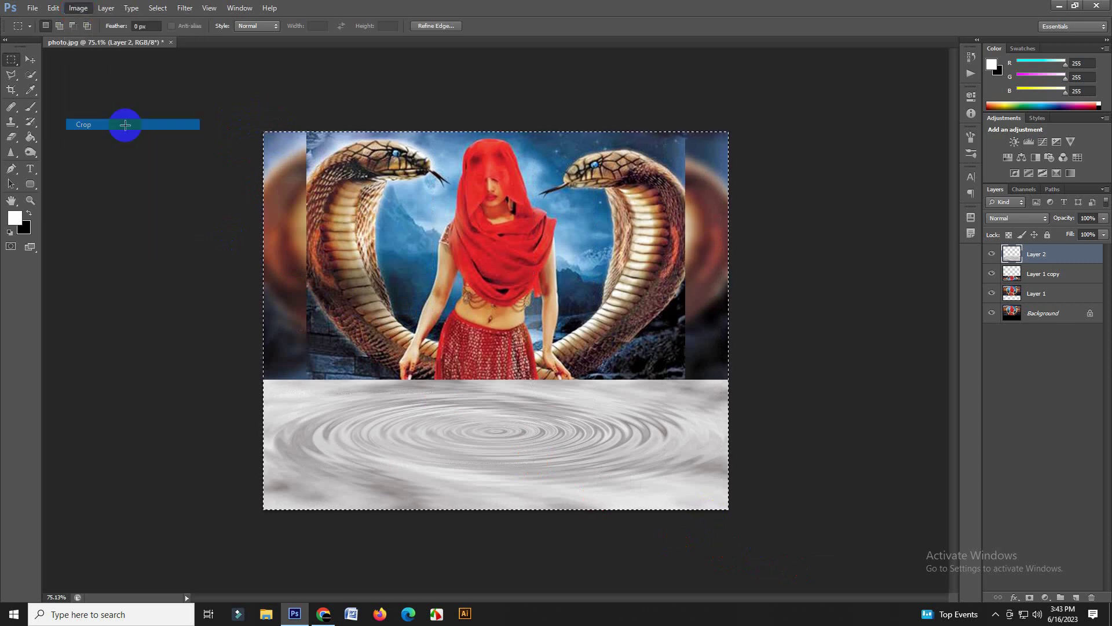
left_click(160, 11)
left_click(174, 32)
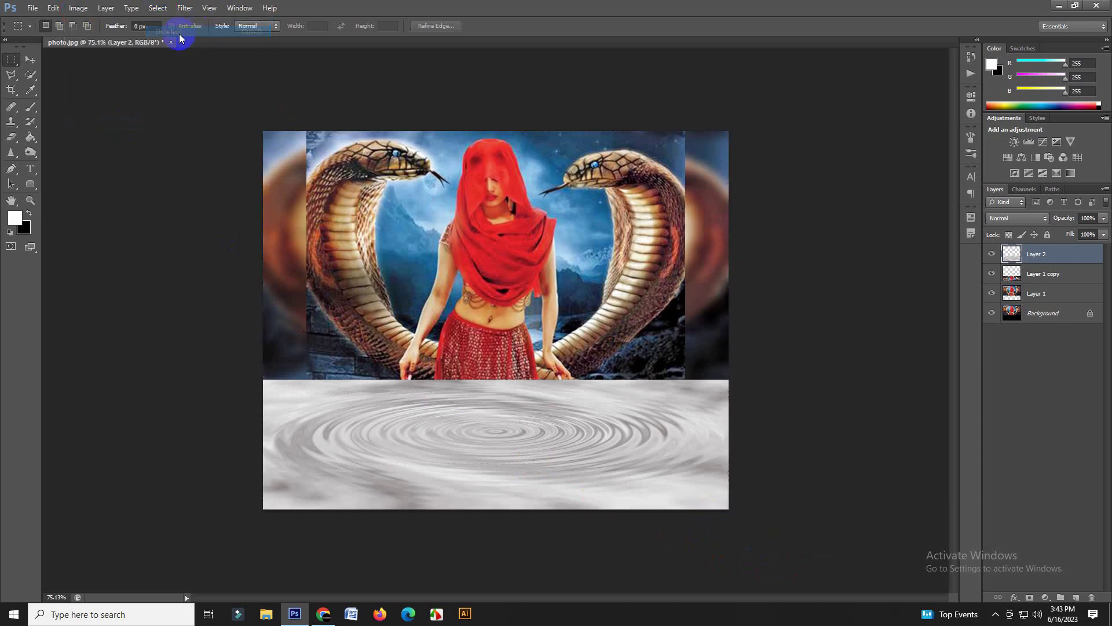
Duplicate the ripple layer into a new document named nagin4
left_click(77, 9)
left_click(106, 8)
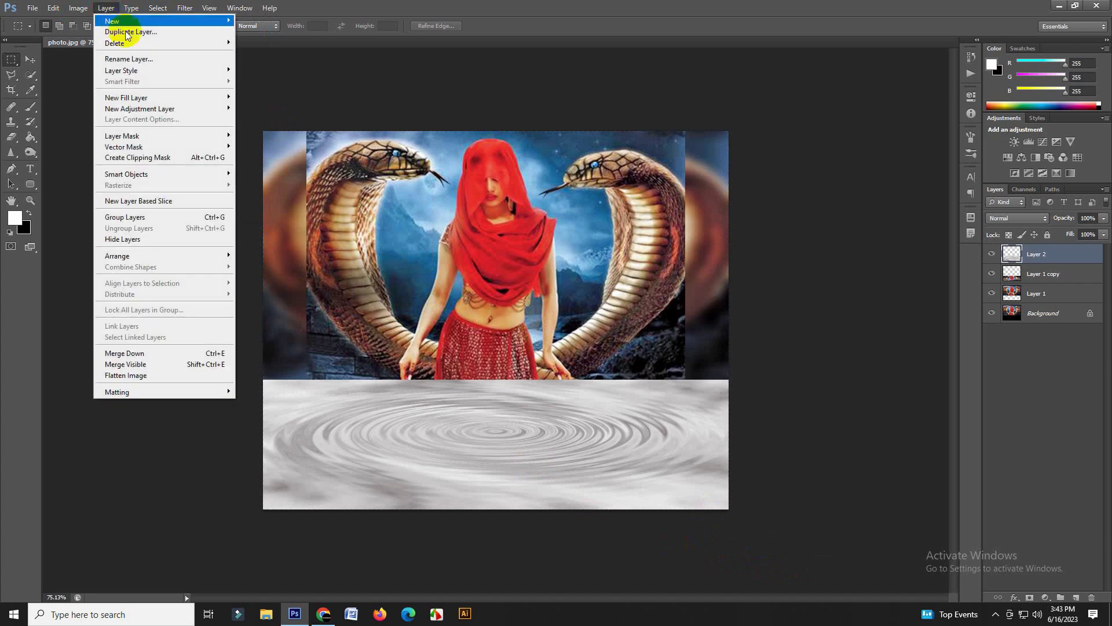
left_click(128, 31)
left_click(527, 234)
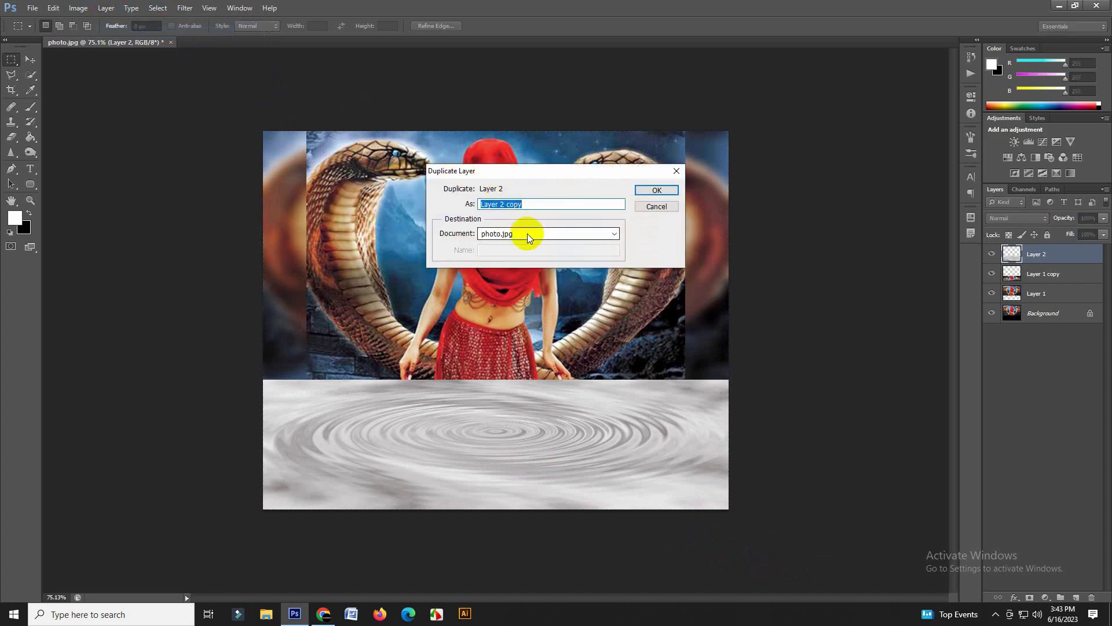
left_click(516, 254)
type("nagin4")
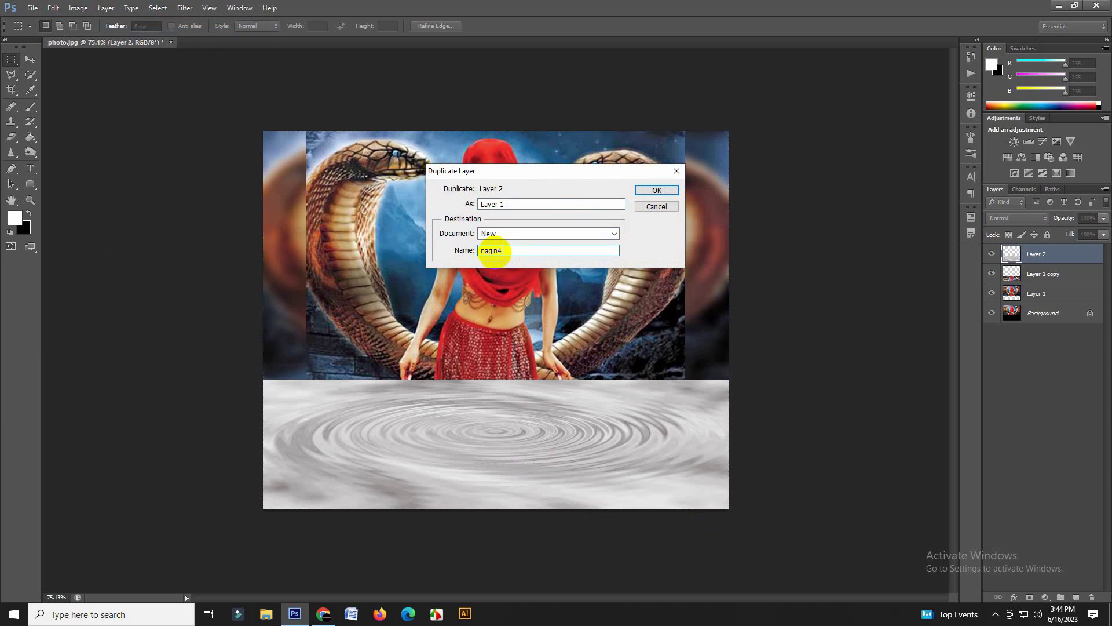
left_click(657, 190)
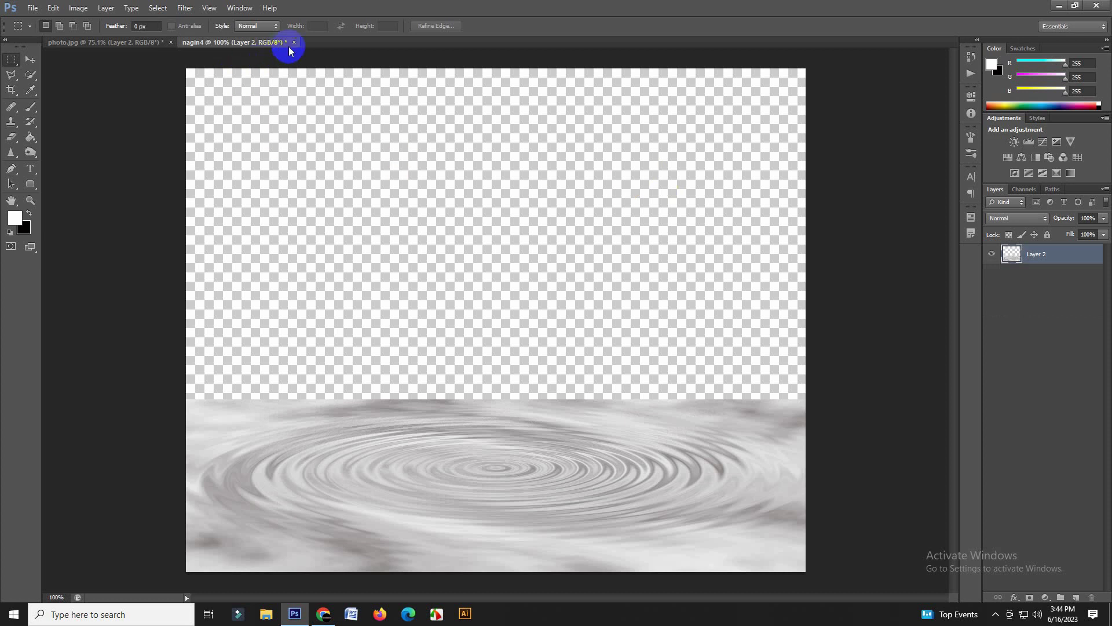
Close nagin4, saving it as a PSD in Downloads with Maximize Compatibility
left_click(294, 43)
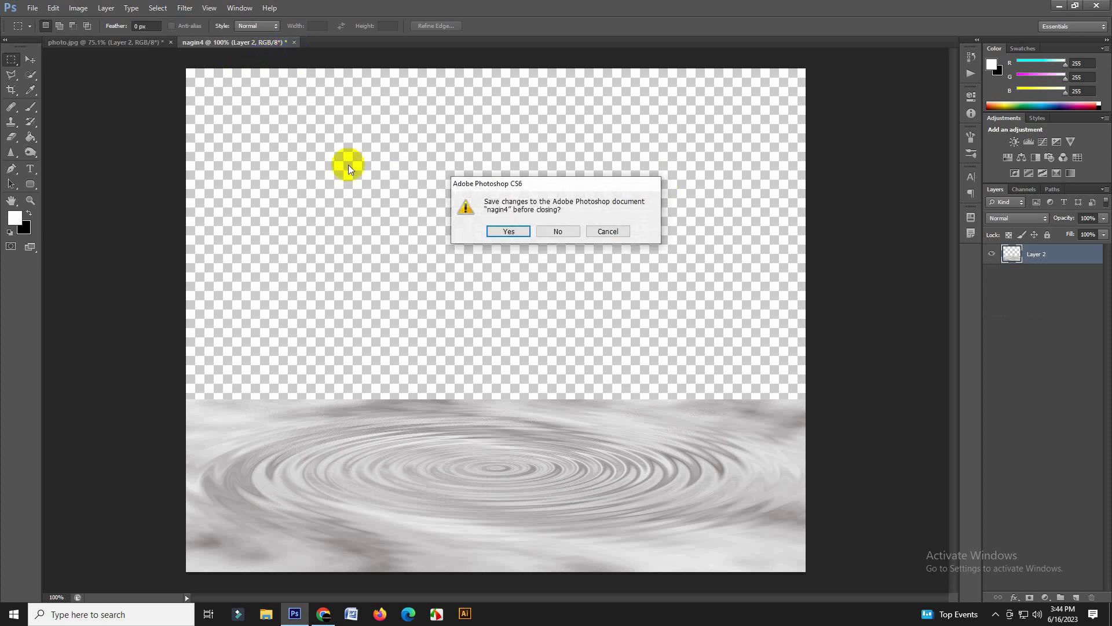
left_click(508, 229)
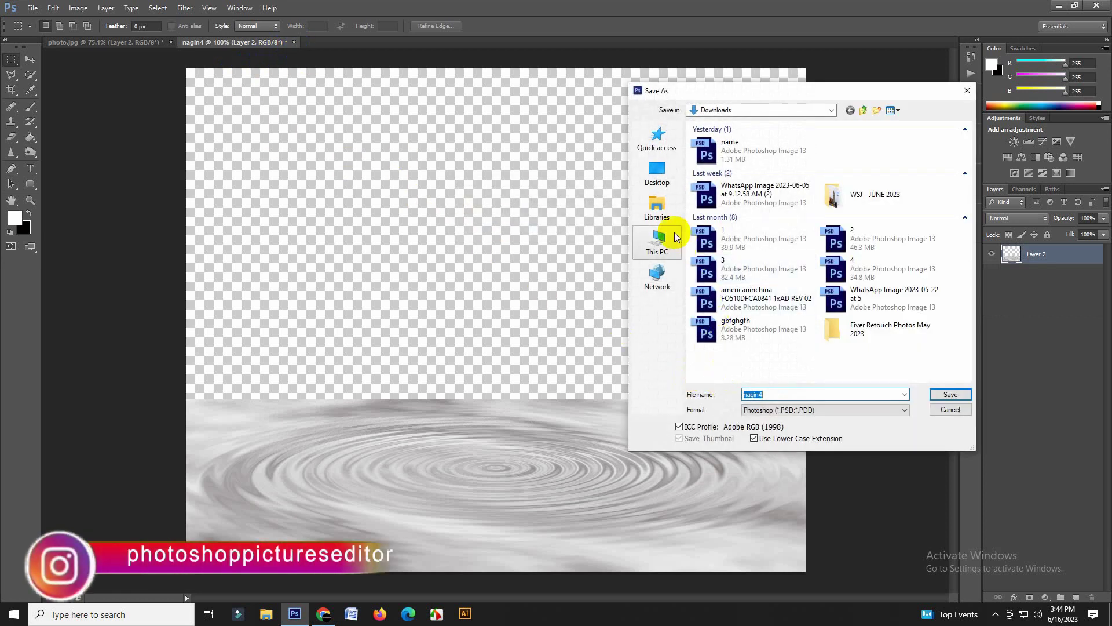
left_click(949, 394)
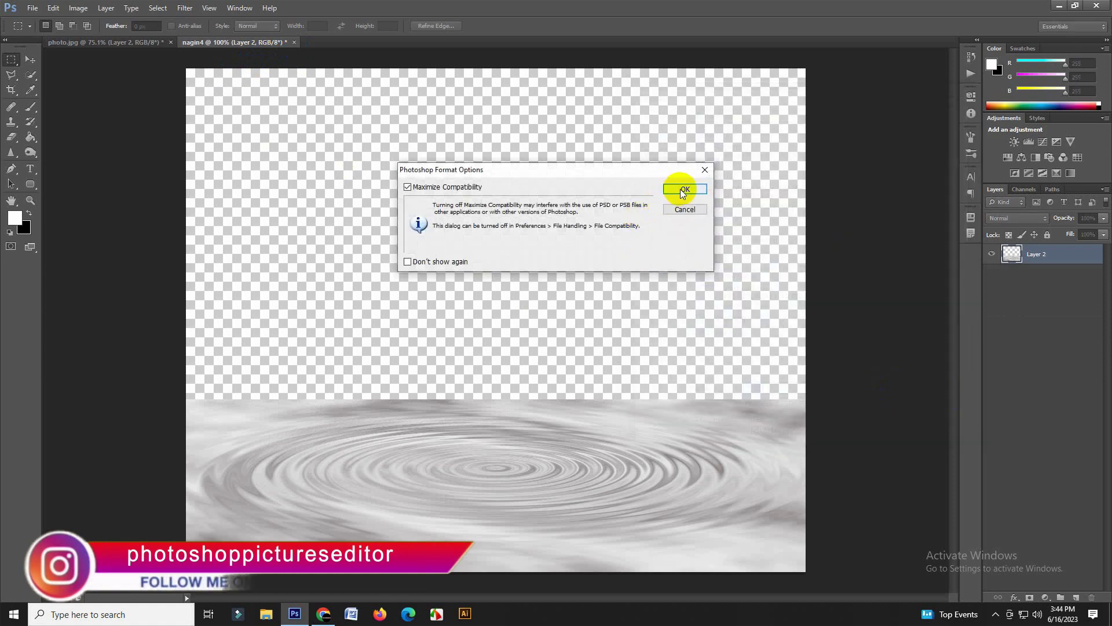
left_click(682, 187)
Move the ripple layer below Layer 1 and select Layer 1 copy, the flipped reflection
left_click(1055, 257)
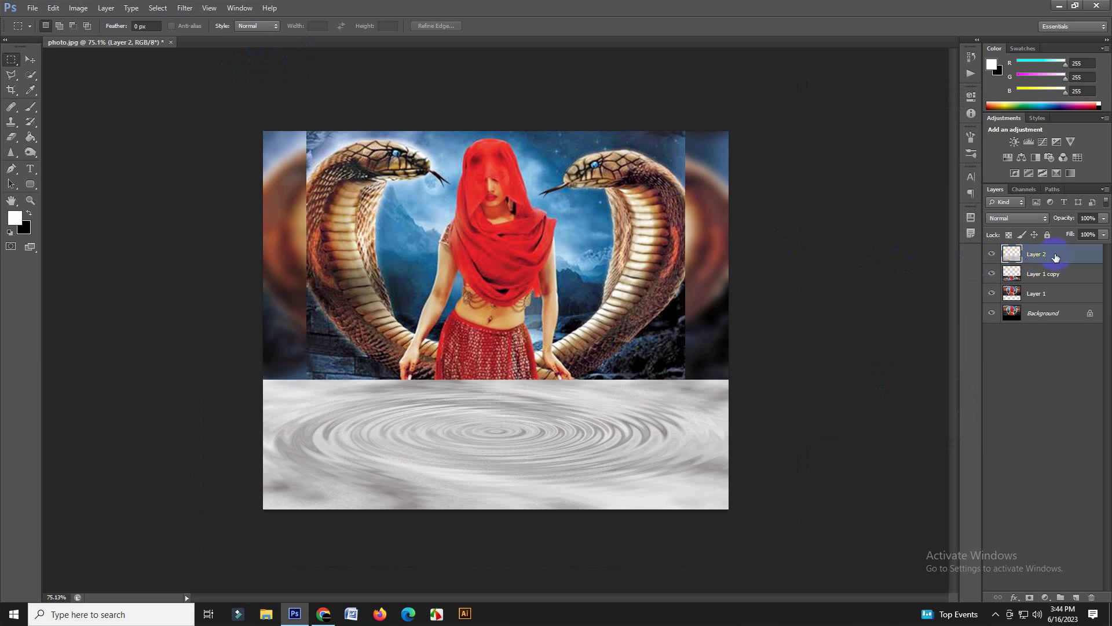
left_click_drag(1058, 259, 1061, 298)
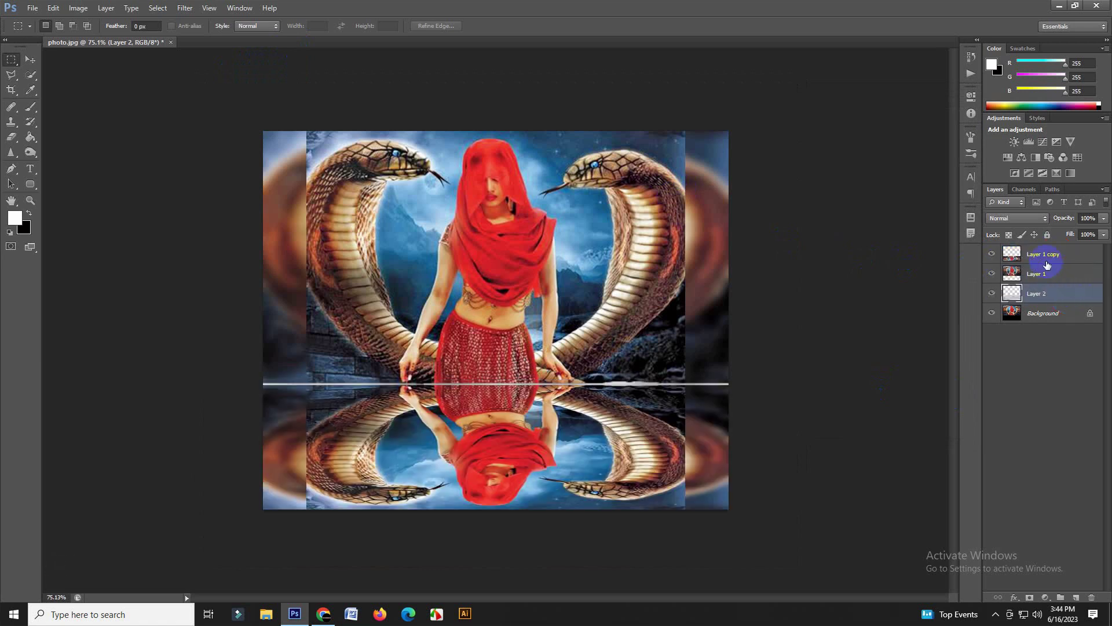
left_click(1045, 255)
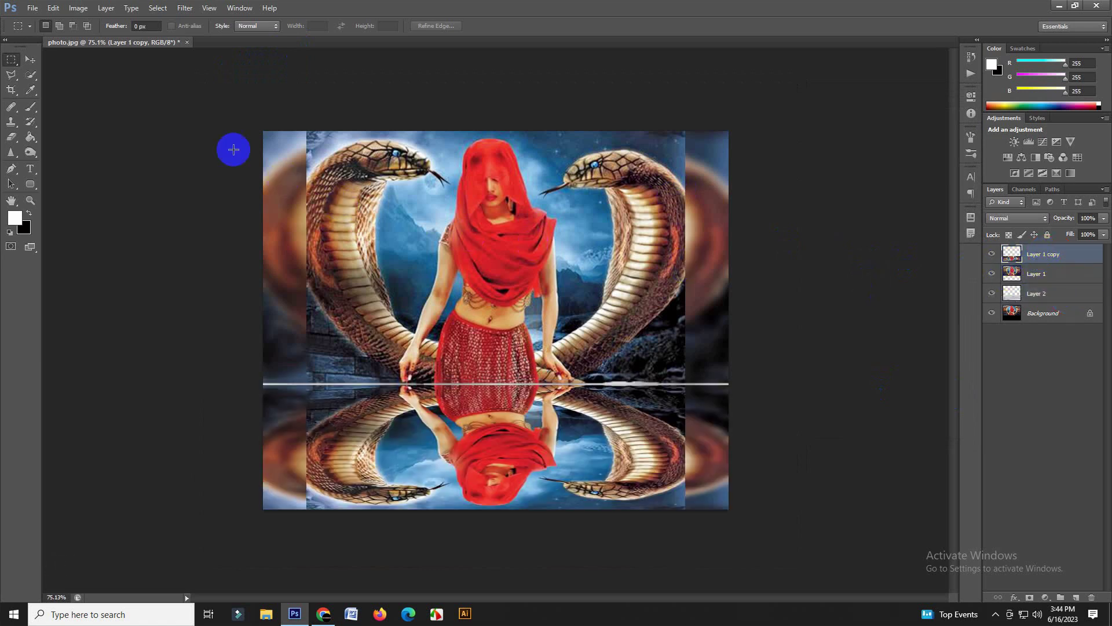
Apply Displace with scales 6 and 5 using the nagin4.psd ripple map from Downloads
left_click(184, 8)
mouse_move(195, 135)
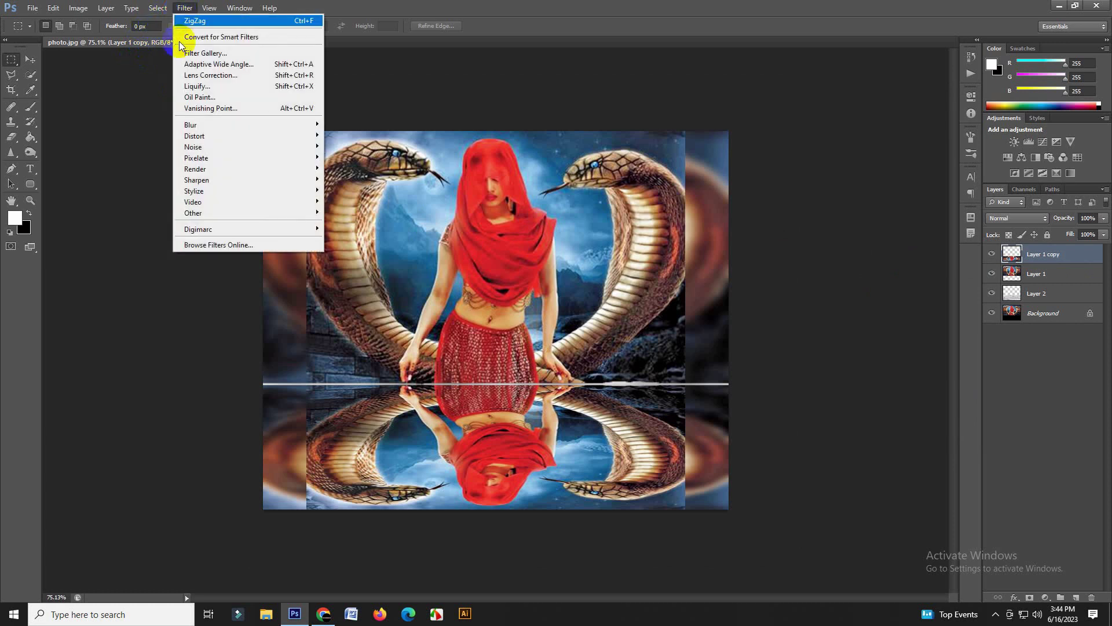
left_click(344, 137)
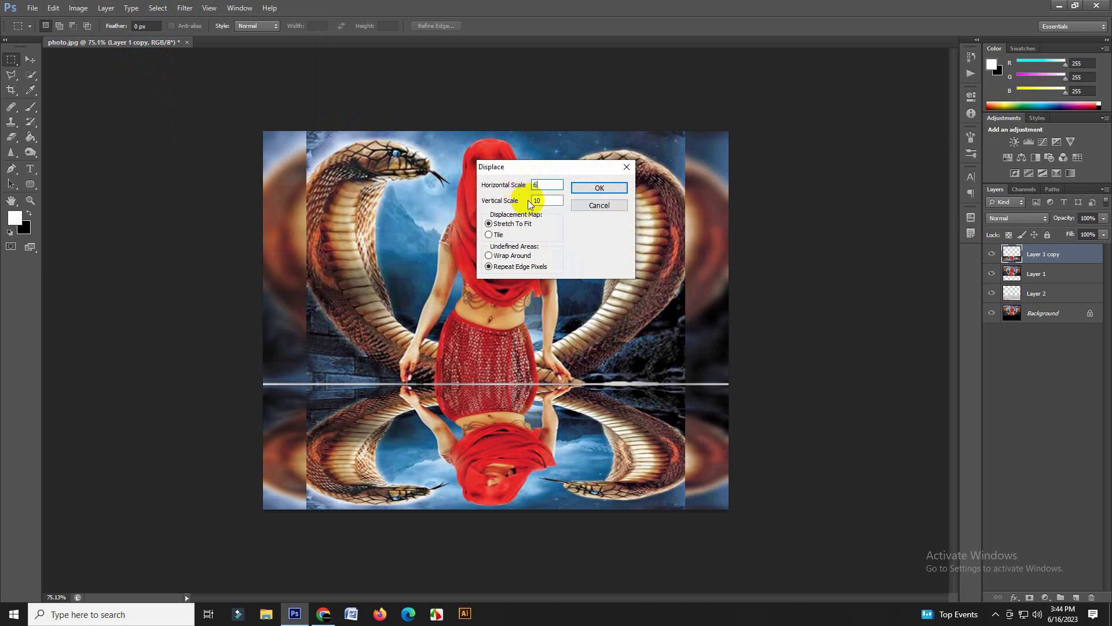
left_click(503, 206)
left_click(560, 197)
type("50")
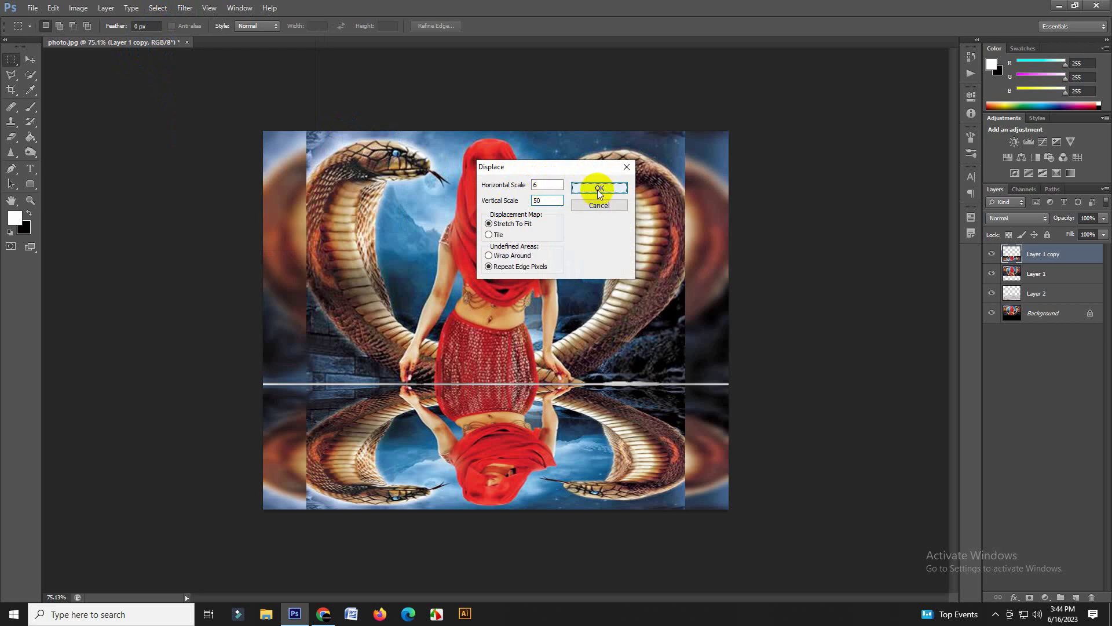
left_click(596, 189)
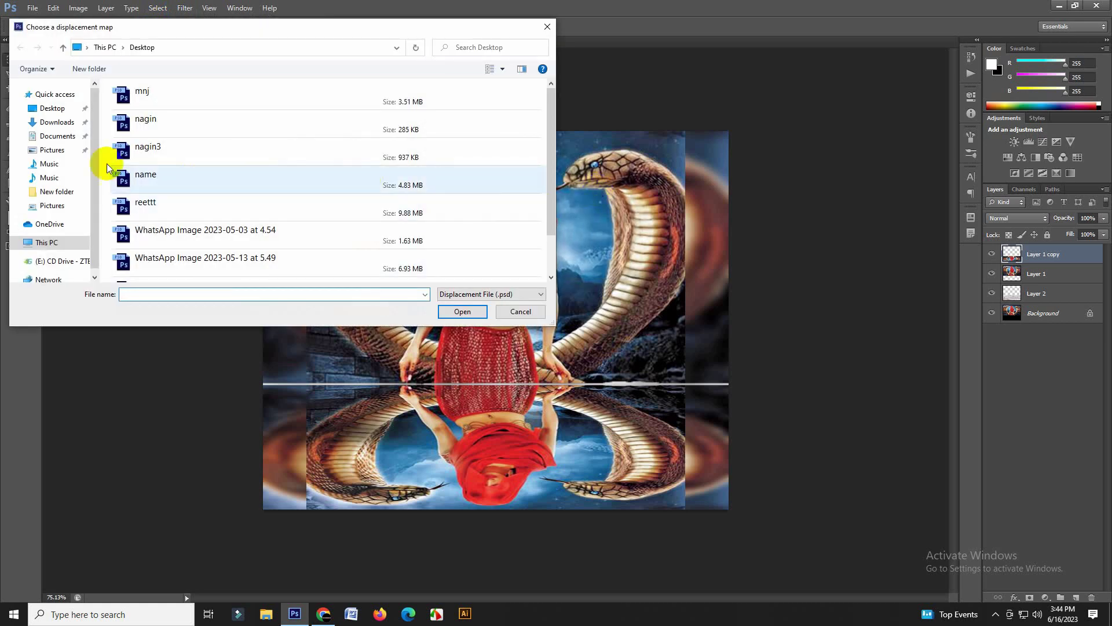
left_click(55, 122)
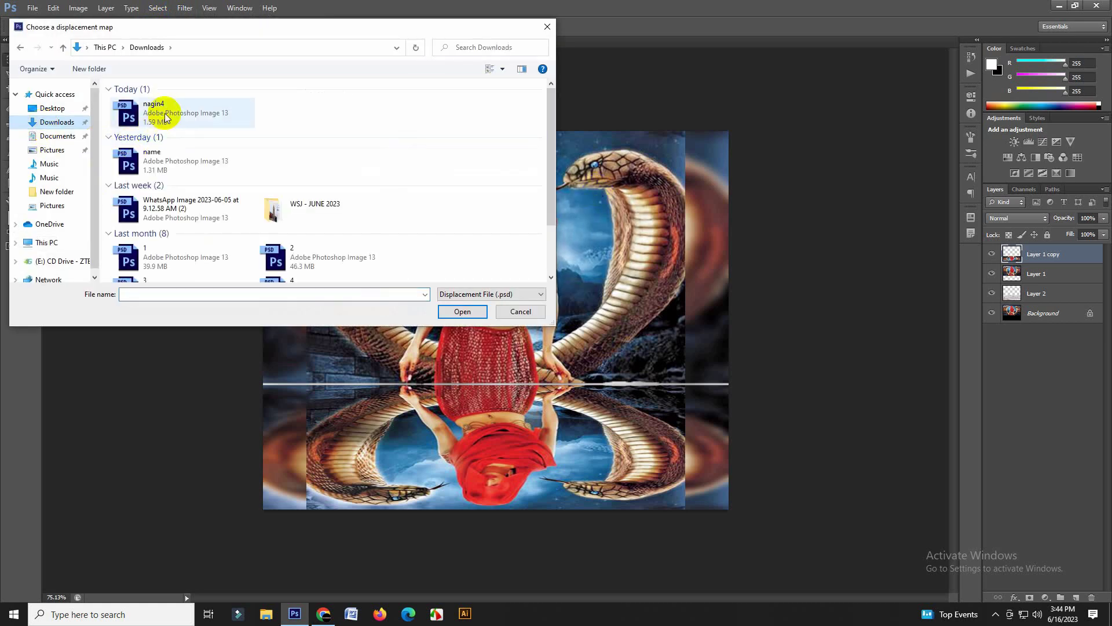
left_click(164, 109)
left_click(462, 312)
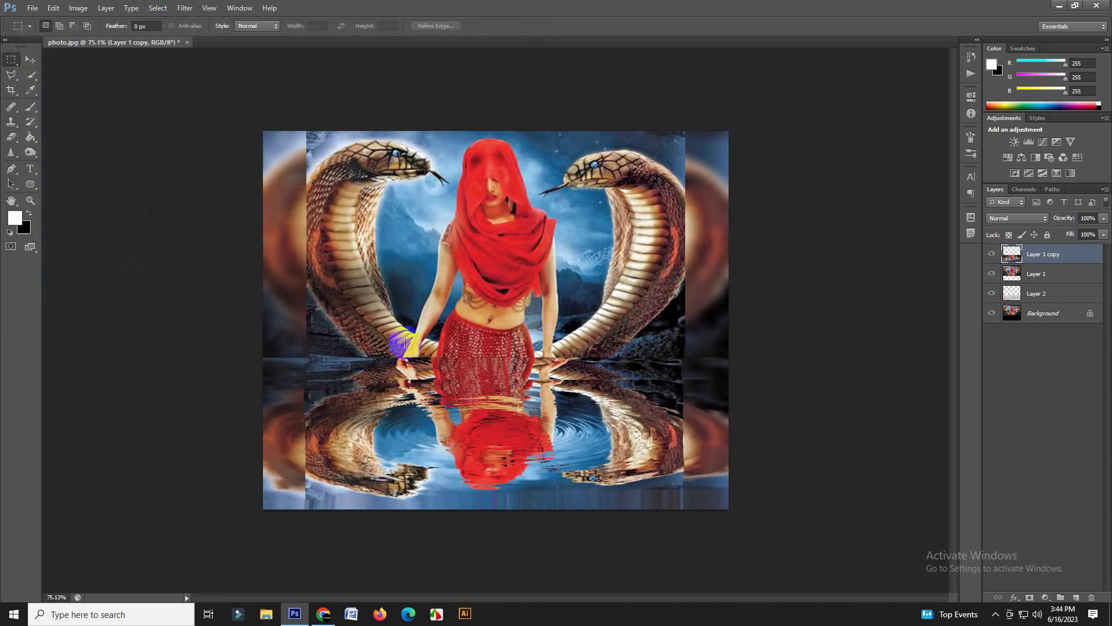
With the Eraser at 15% opacity, soften the waterline on both sides, the cobra's tail and the skirt
left_click_drag(12, 137, 50, 131)
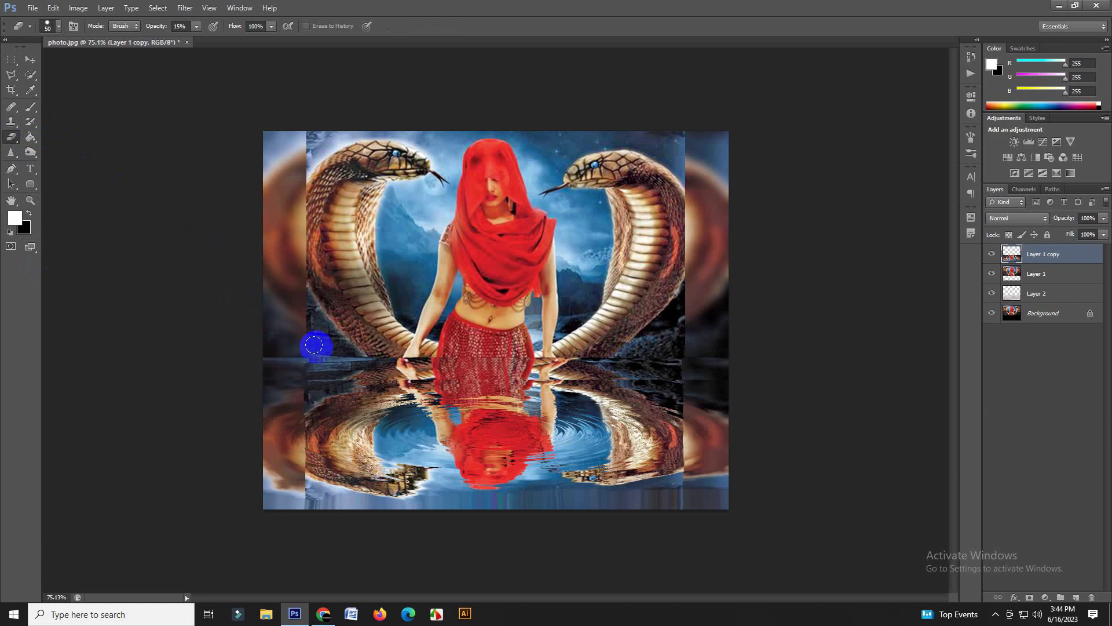
left_click_drag(345, 350, 449, 350)
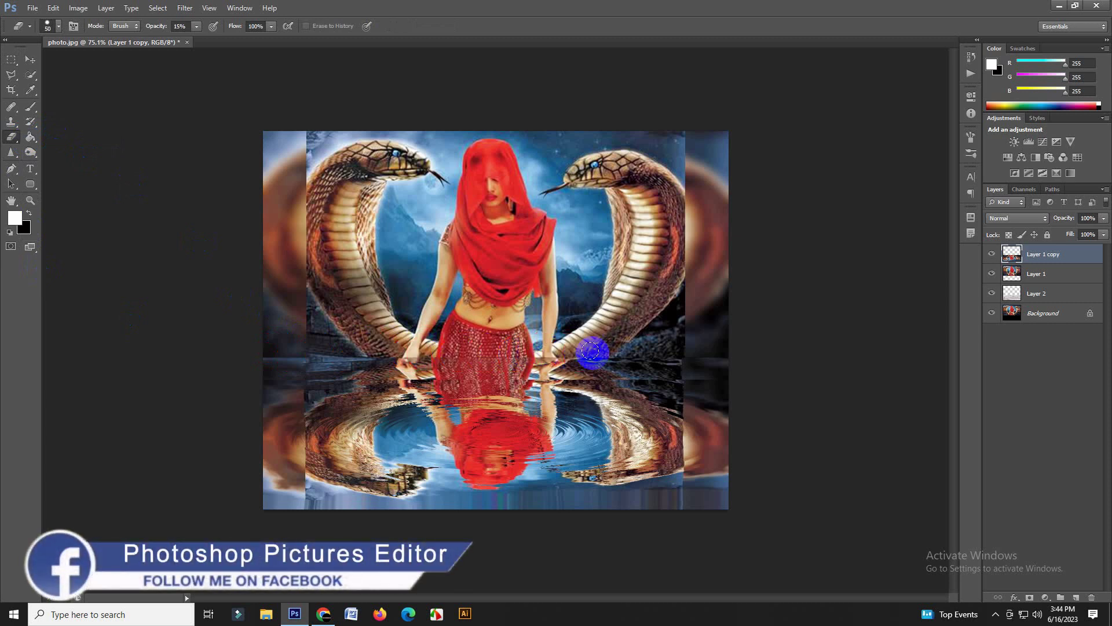
left_click_drag(673, 350, 762, 357)
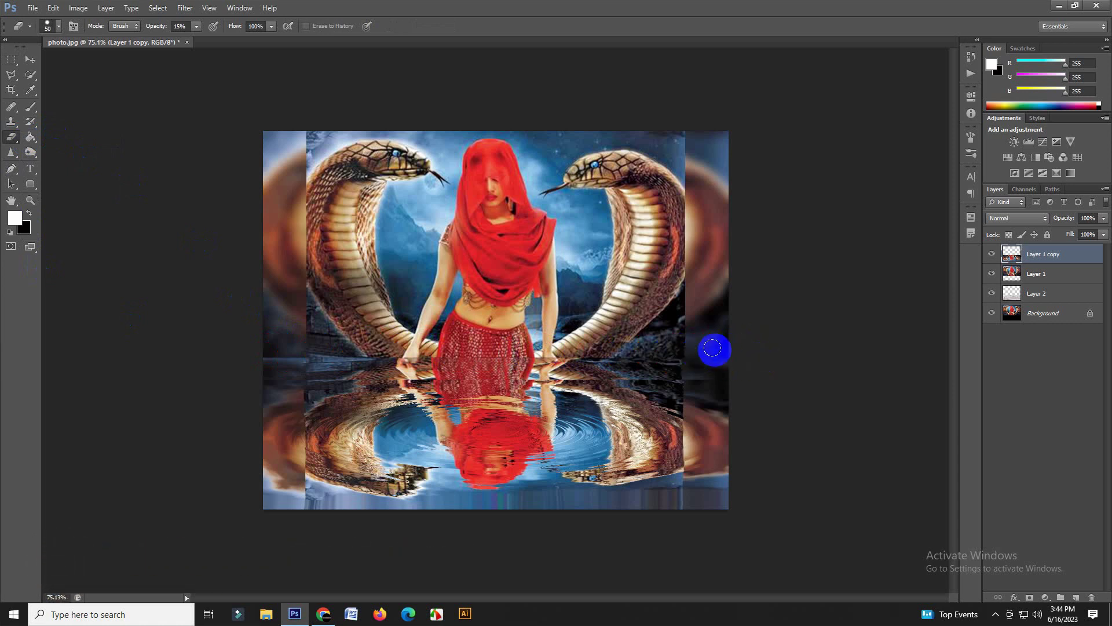
mouse_move(635, 350)
left_mouse_down()
mouse_move(667, 351)
mouse_move(542, 349)
mouse_move(566, 354)
left_mouse_up()
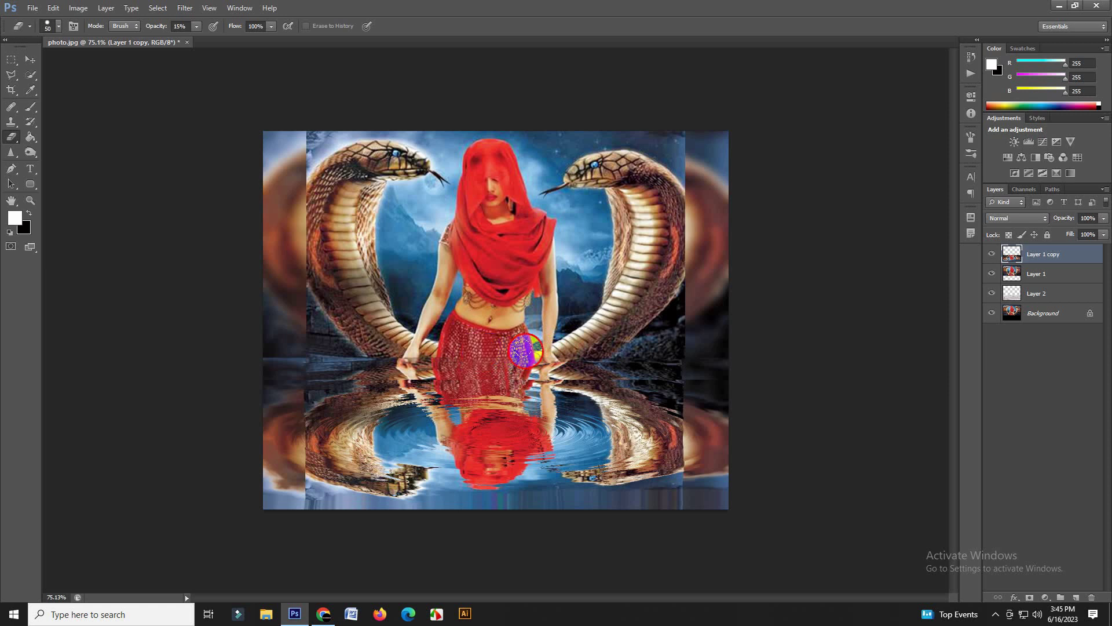
left_click_drag(462, 355, 424, 348)
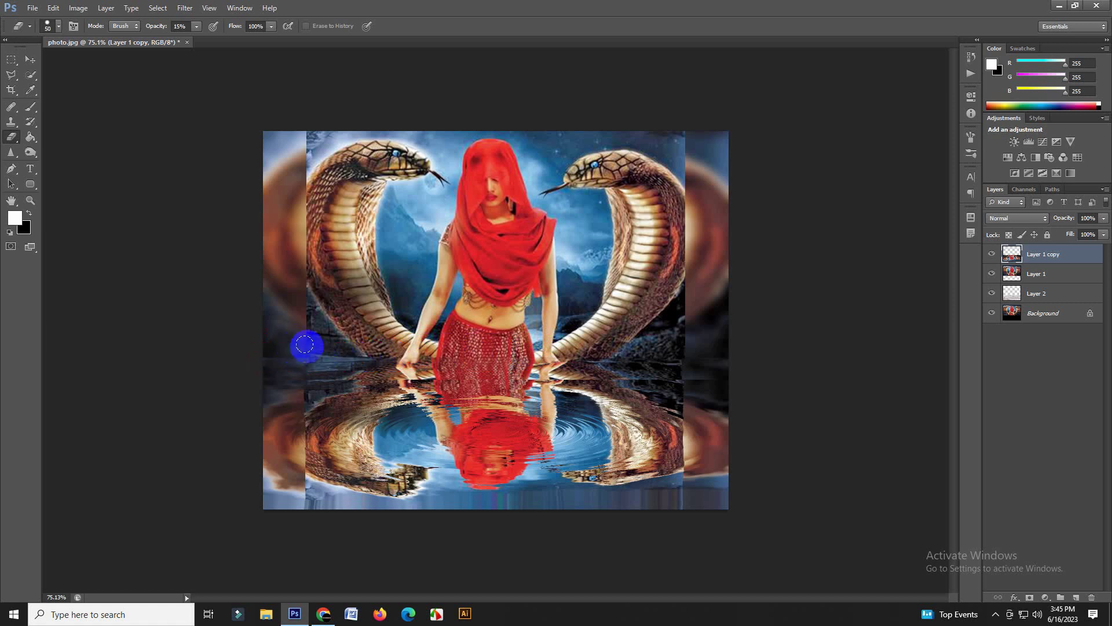
Lightly erase around the woman's hand, the skirt and the right cobra at the water
left_click_drag(409, 366, 396, 365)
left_click(412, 353)
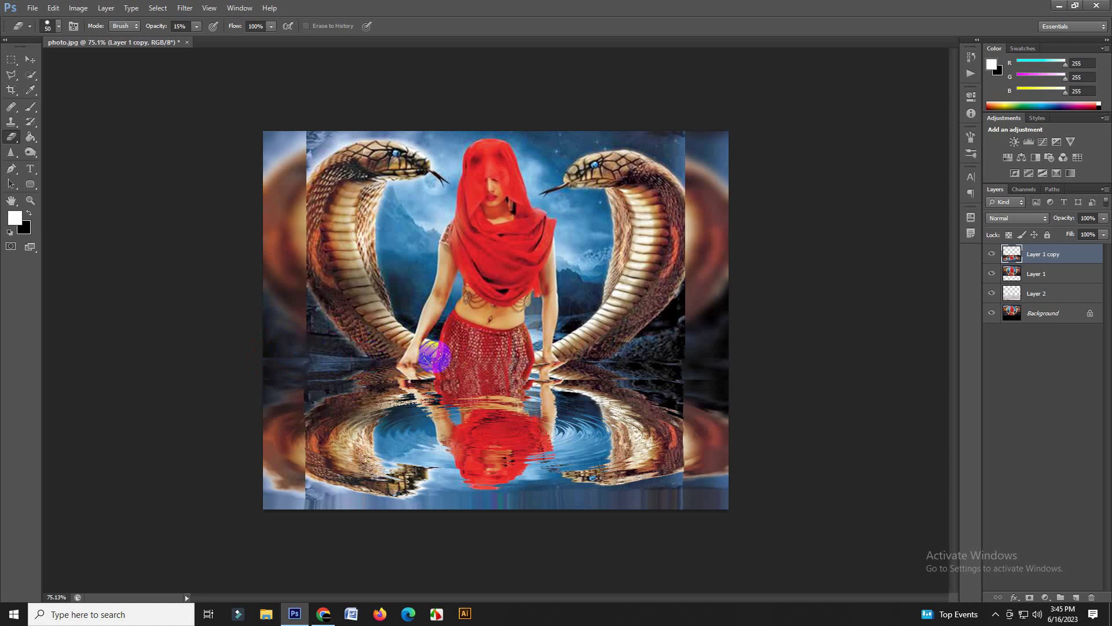
left_click_drag(432, 354, 496, 355)
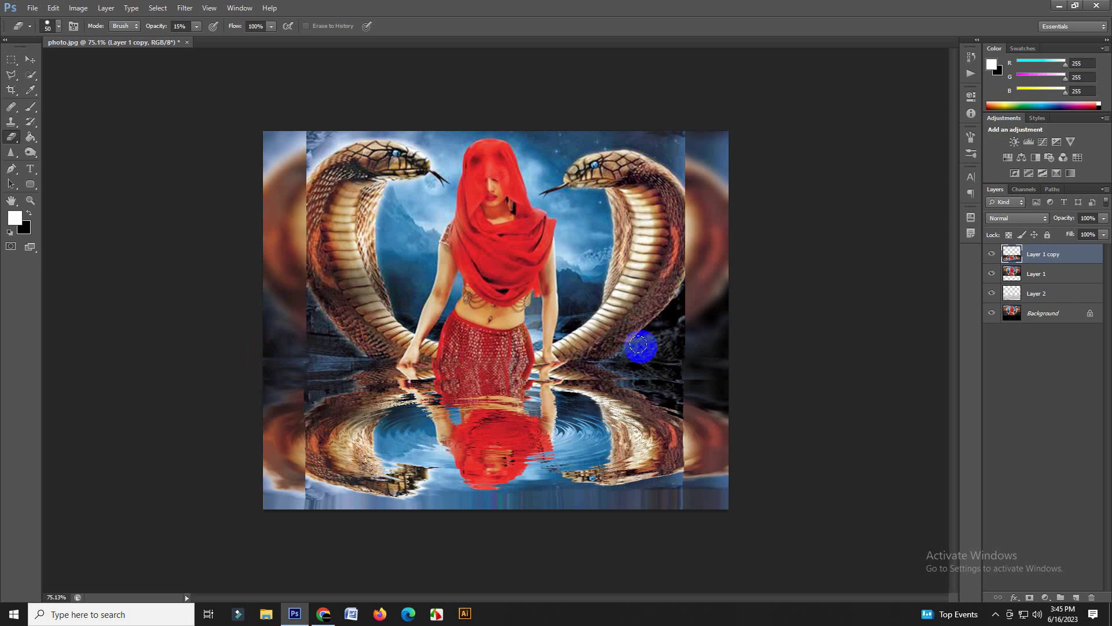
left_click_drag(733, 340, 690, 328)
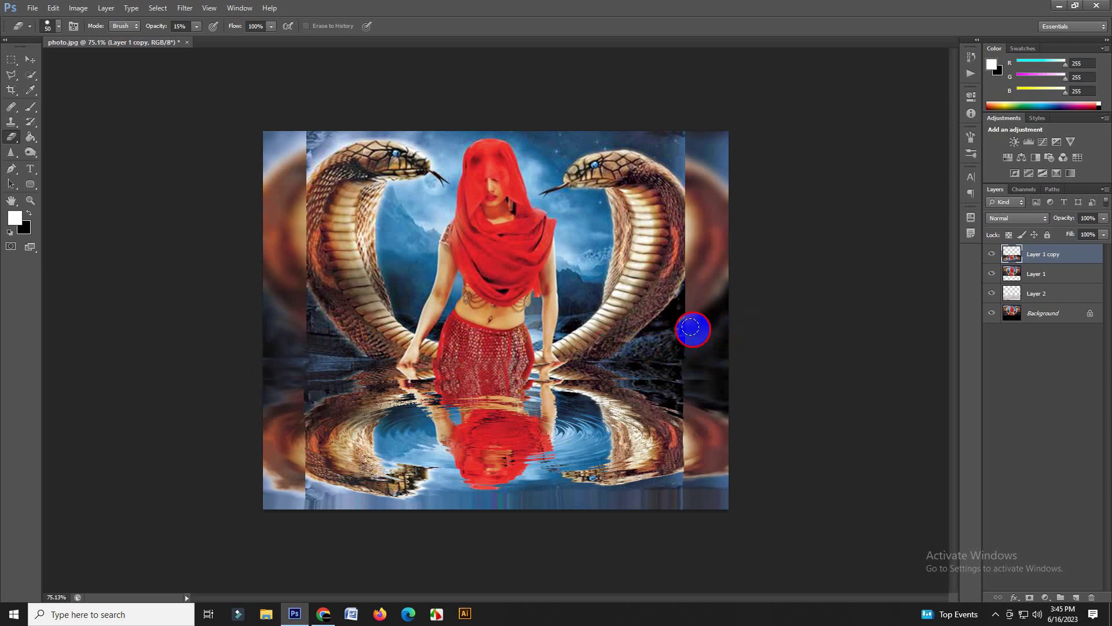
left_click(438, 346)
left_click(477, 422)
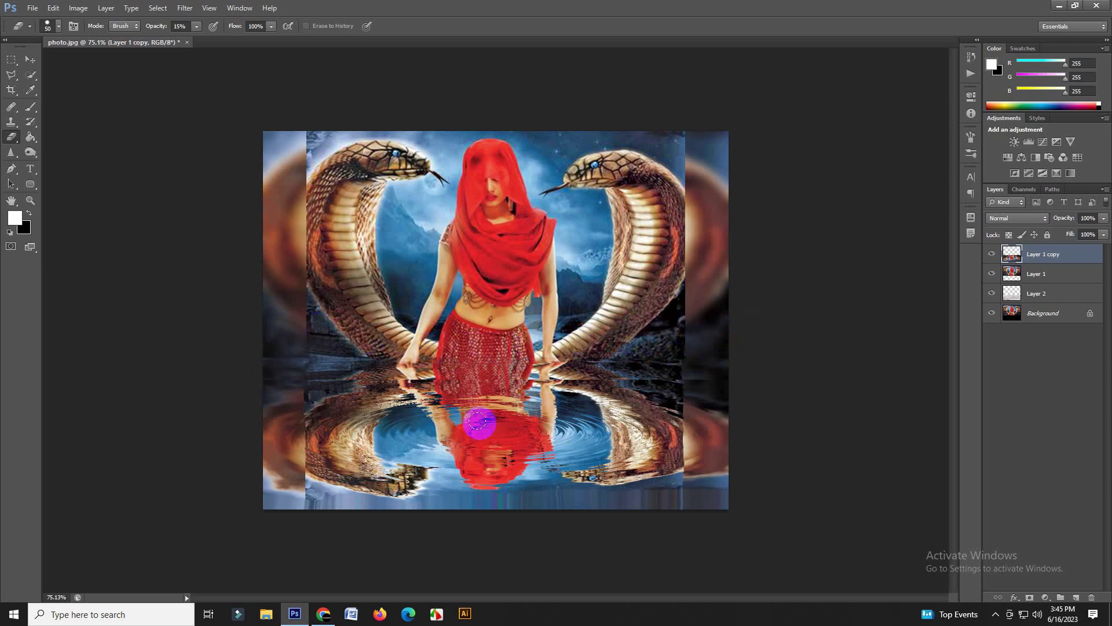
left_click_drag(478, 422, 502, 389)
scroll(486, 409, "up", 1)
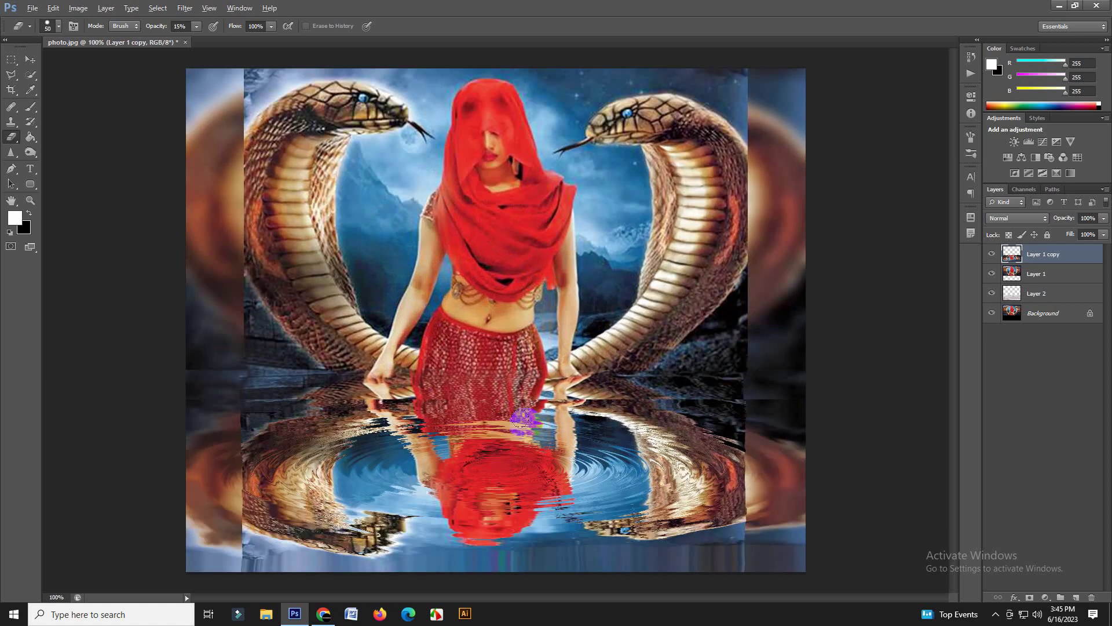
scroll(526, 422, "up", 1)
scroll(527, 422, "up", 1)
scroll(526, 417, "down", 2)
scroll(525, 415, "down", 1)
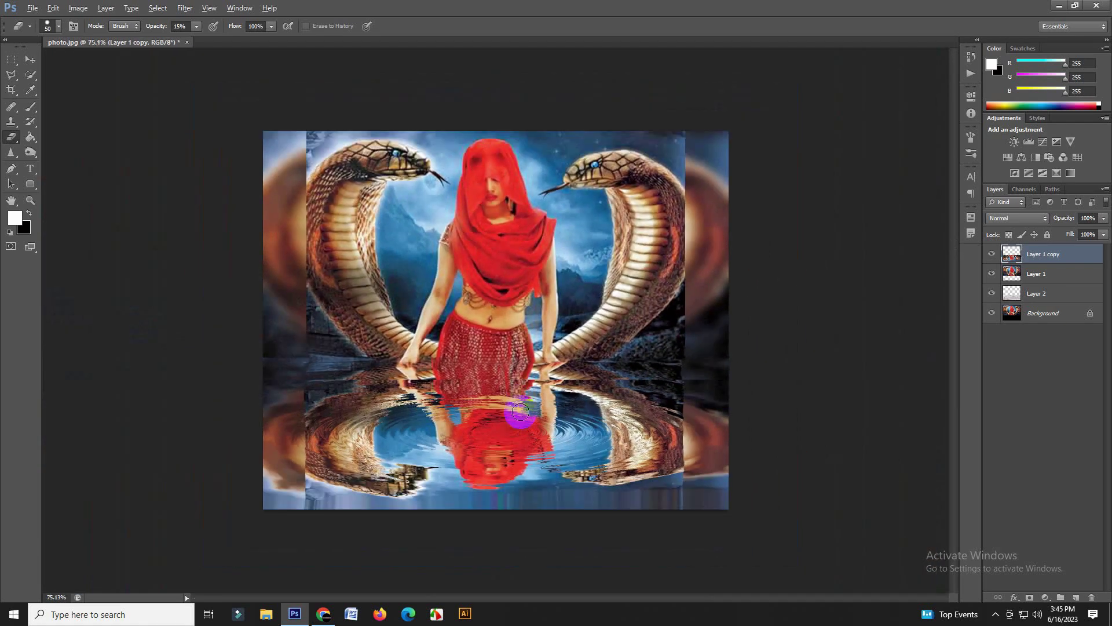
scroll(521, 411, "up", 1)
scroll(519, 409, "up", 1)
scroll(519, 408, "down", 2)
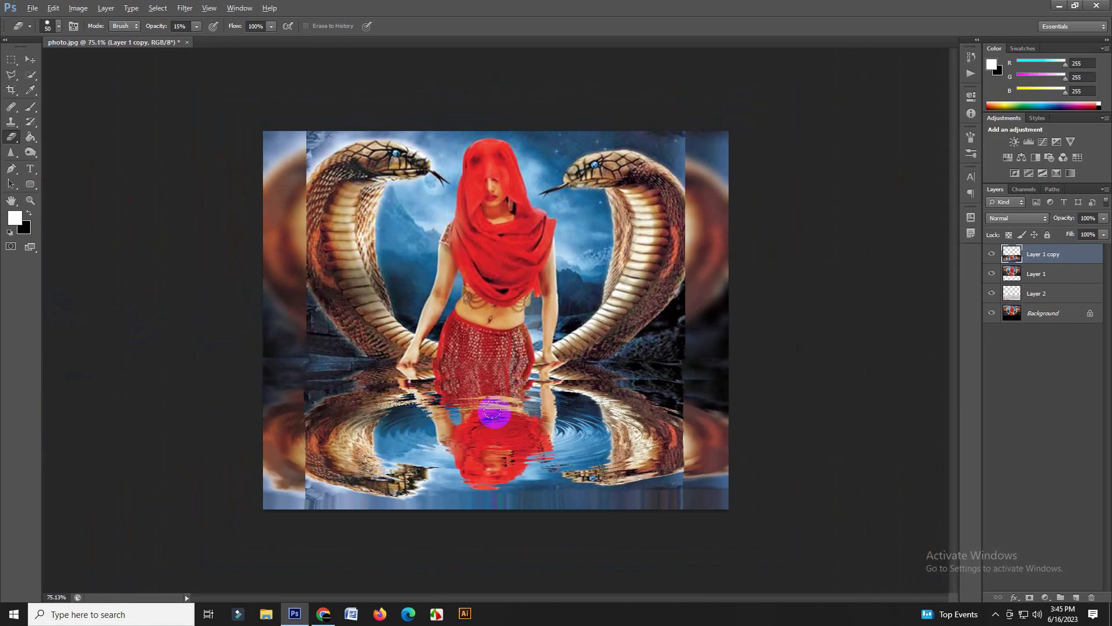